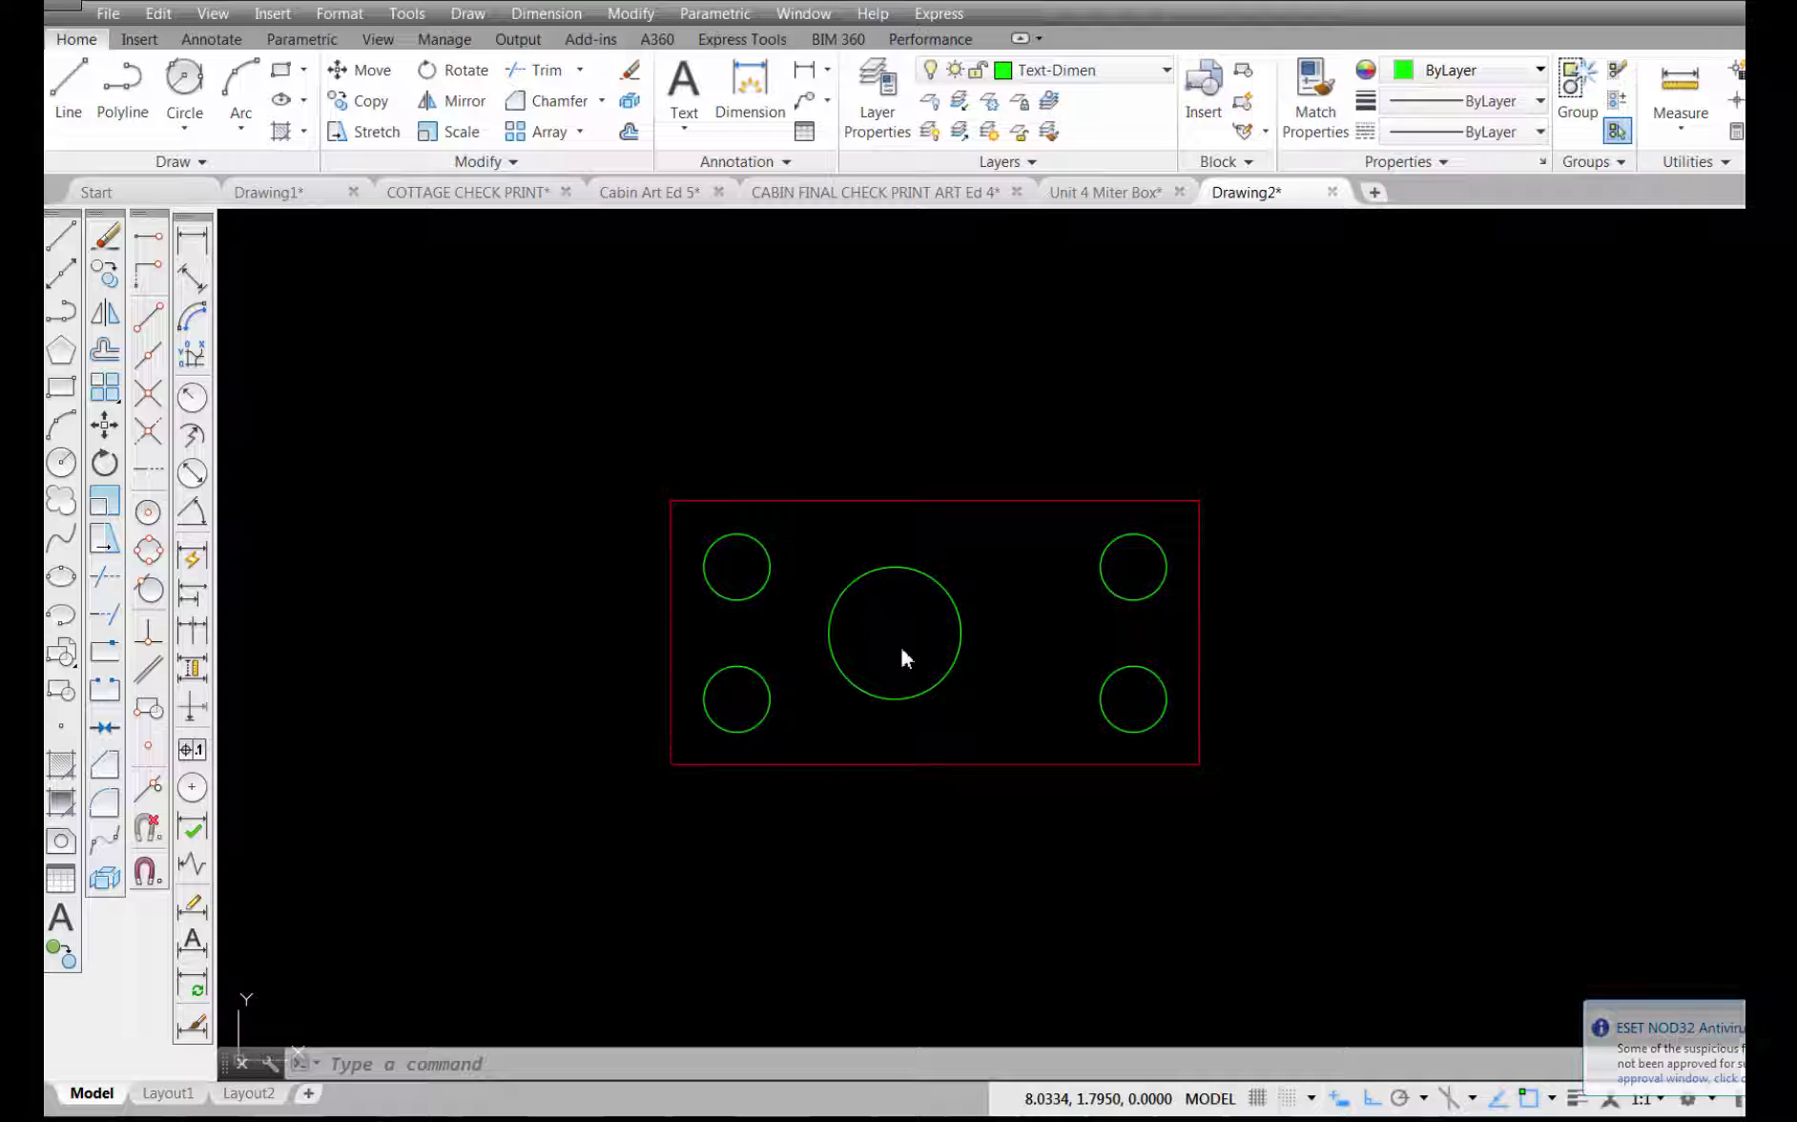
Step: Check the Layer list and leave Text-Dimen as the current layer
scroll(905, 635, "up", 2)
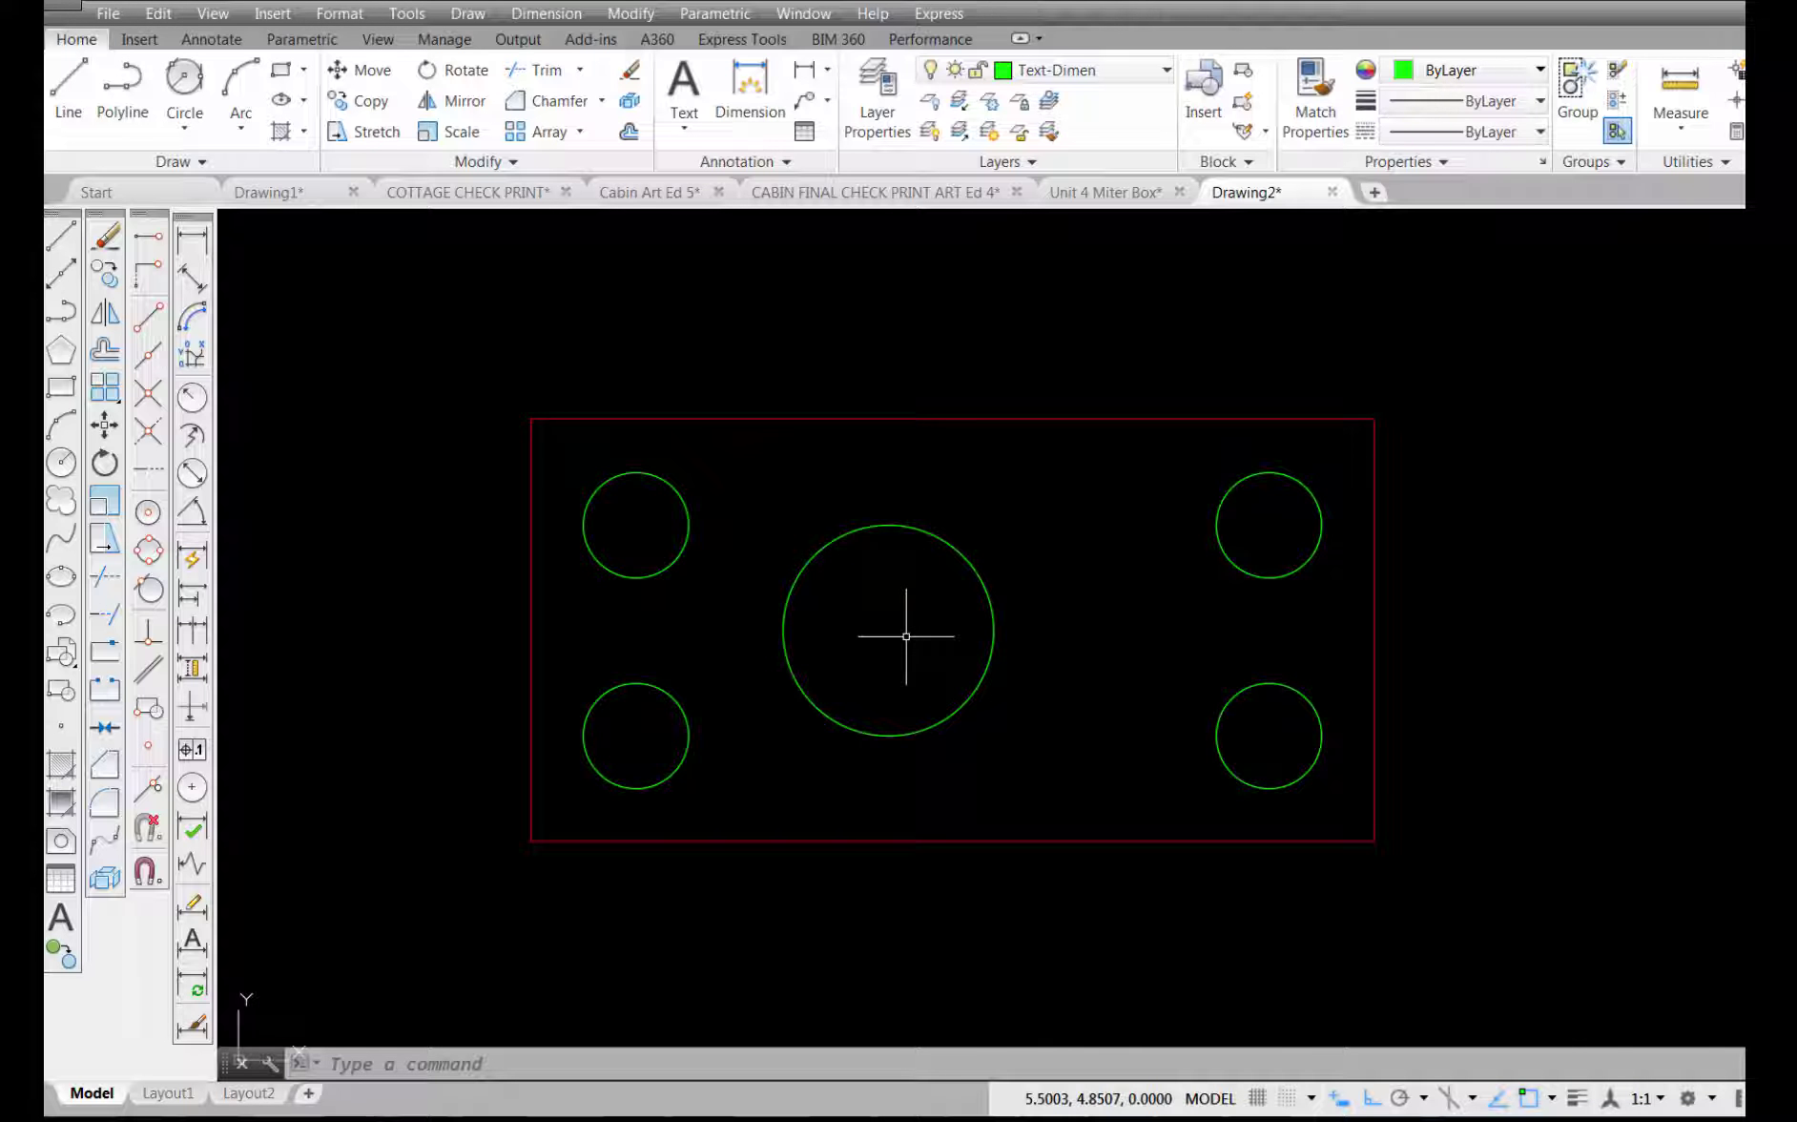
scroll(911, 640, "up", 2)
scroll(914, 644, "down", 2)
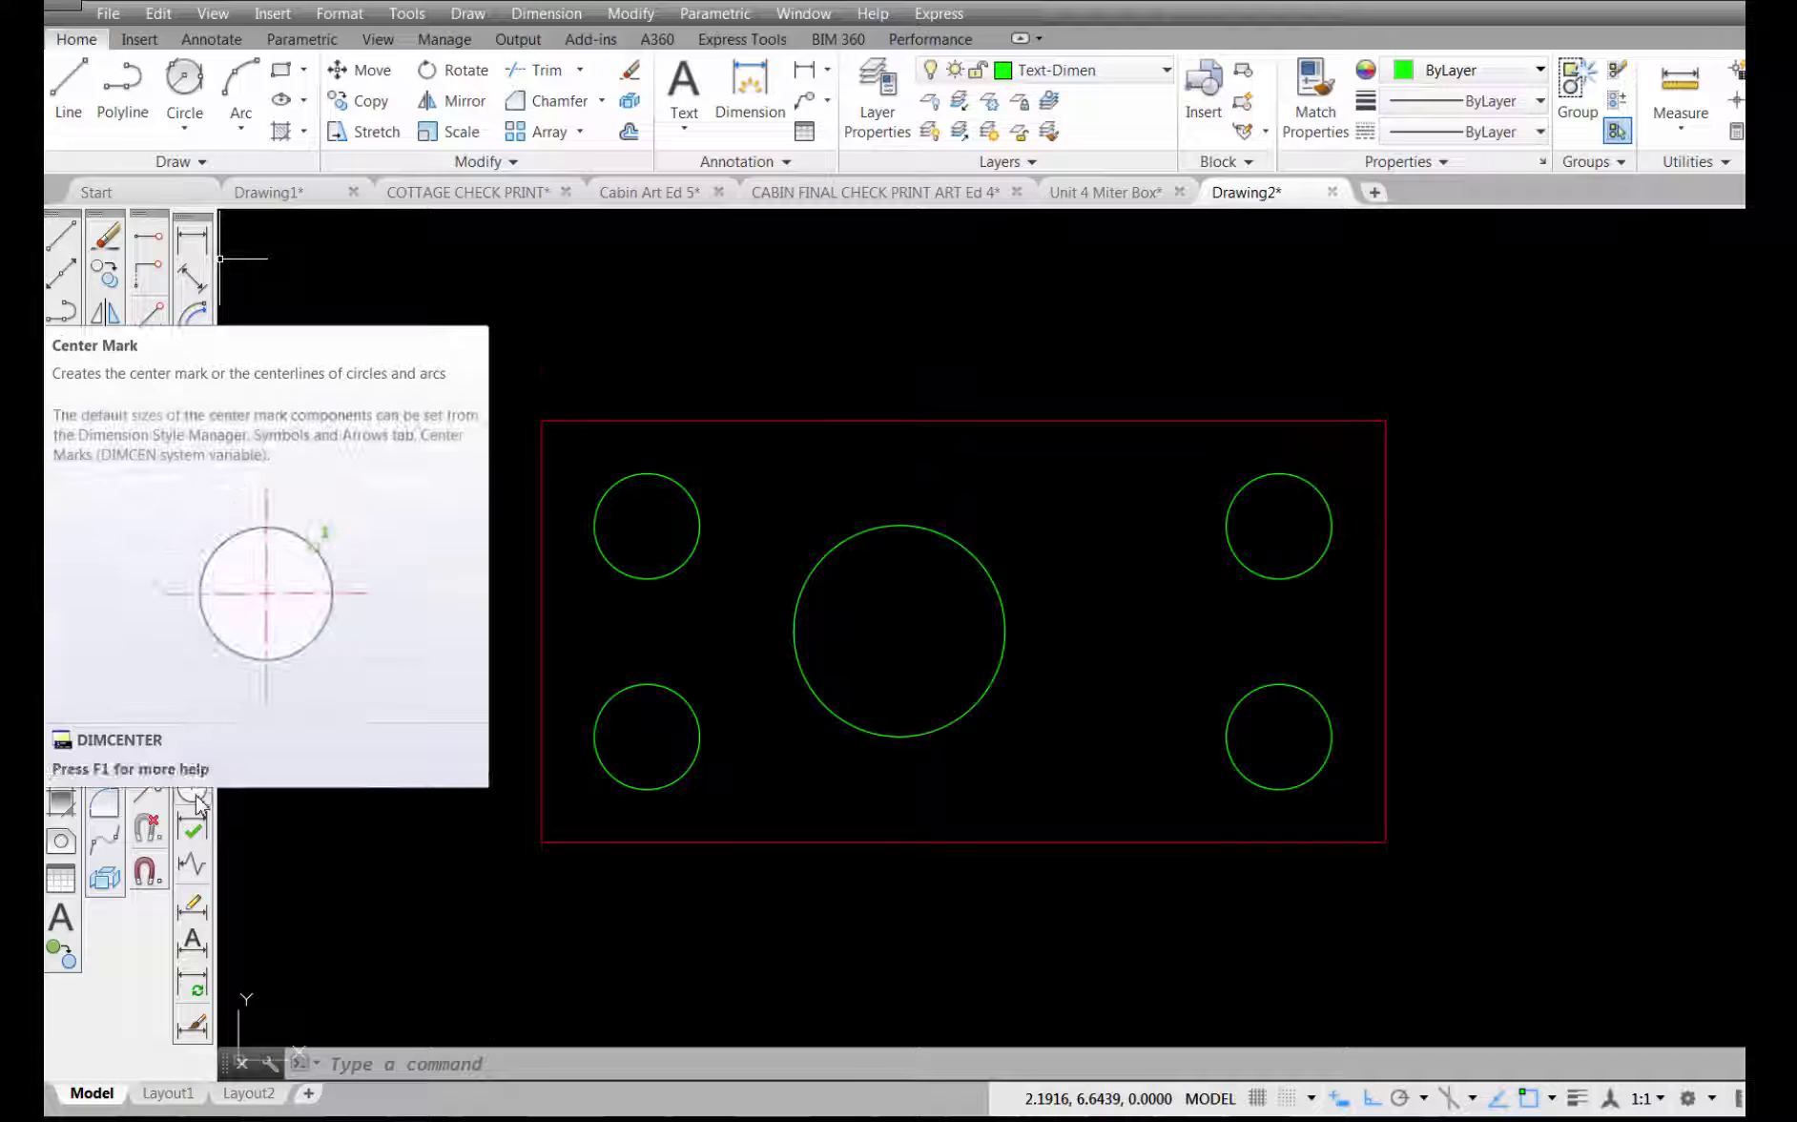
left_click(1168, 74)
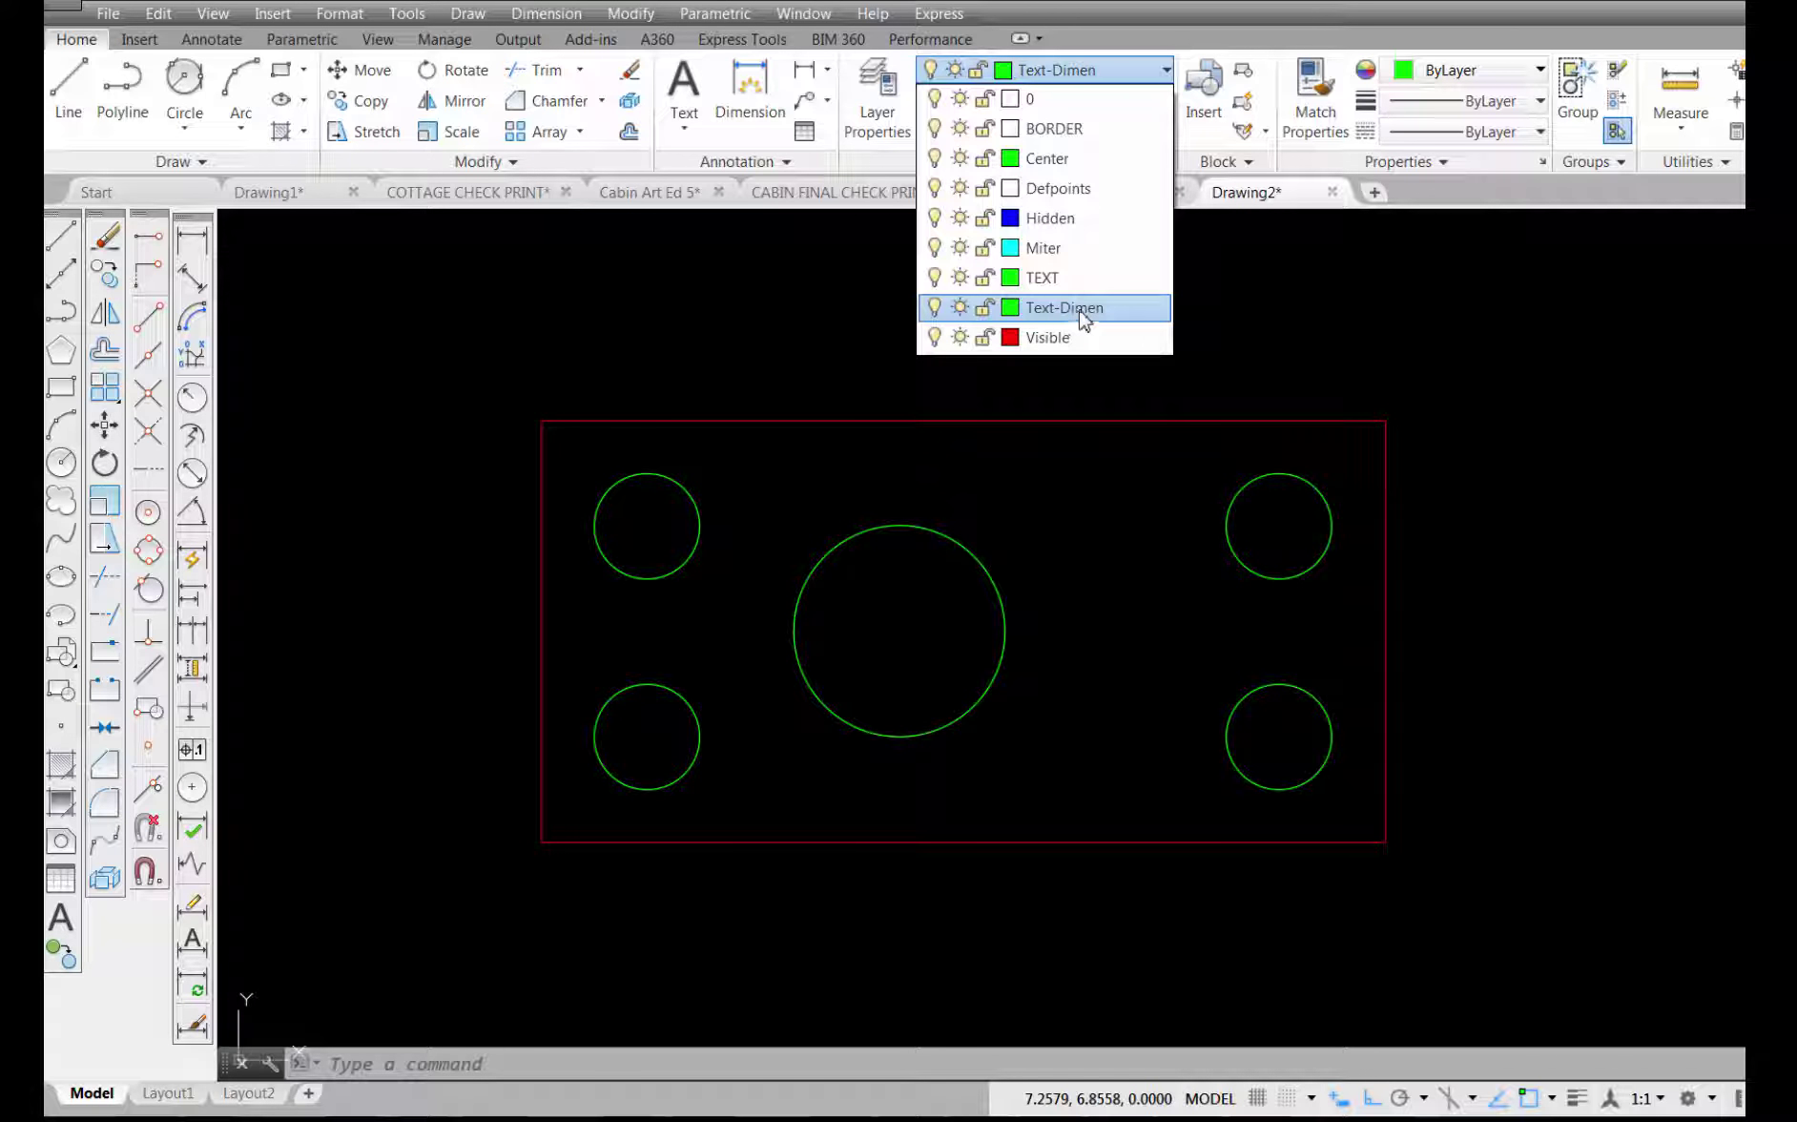
left_click(1279, 343)
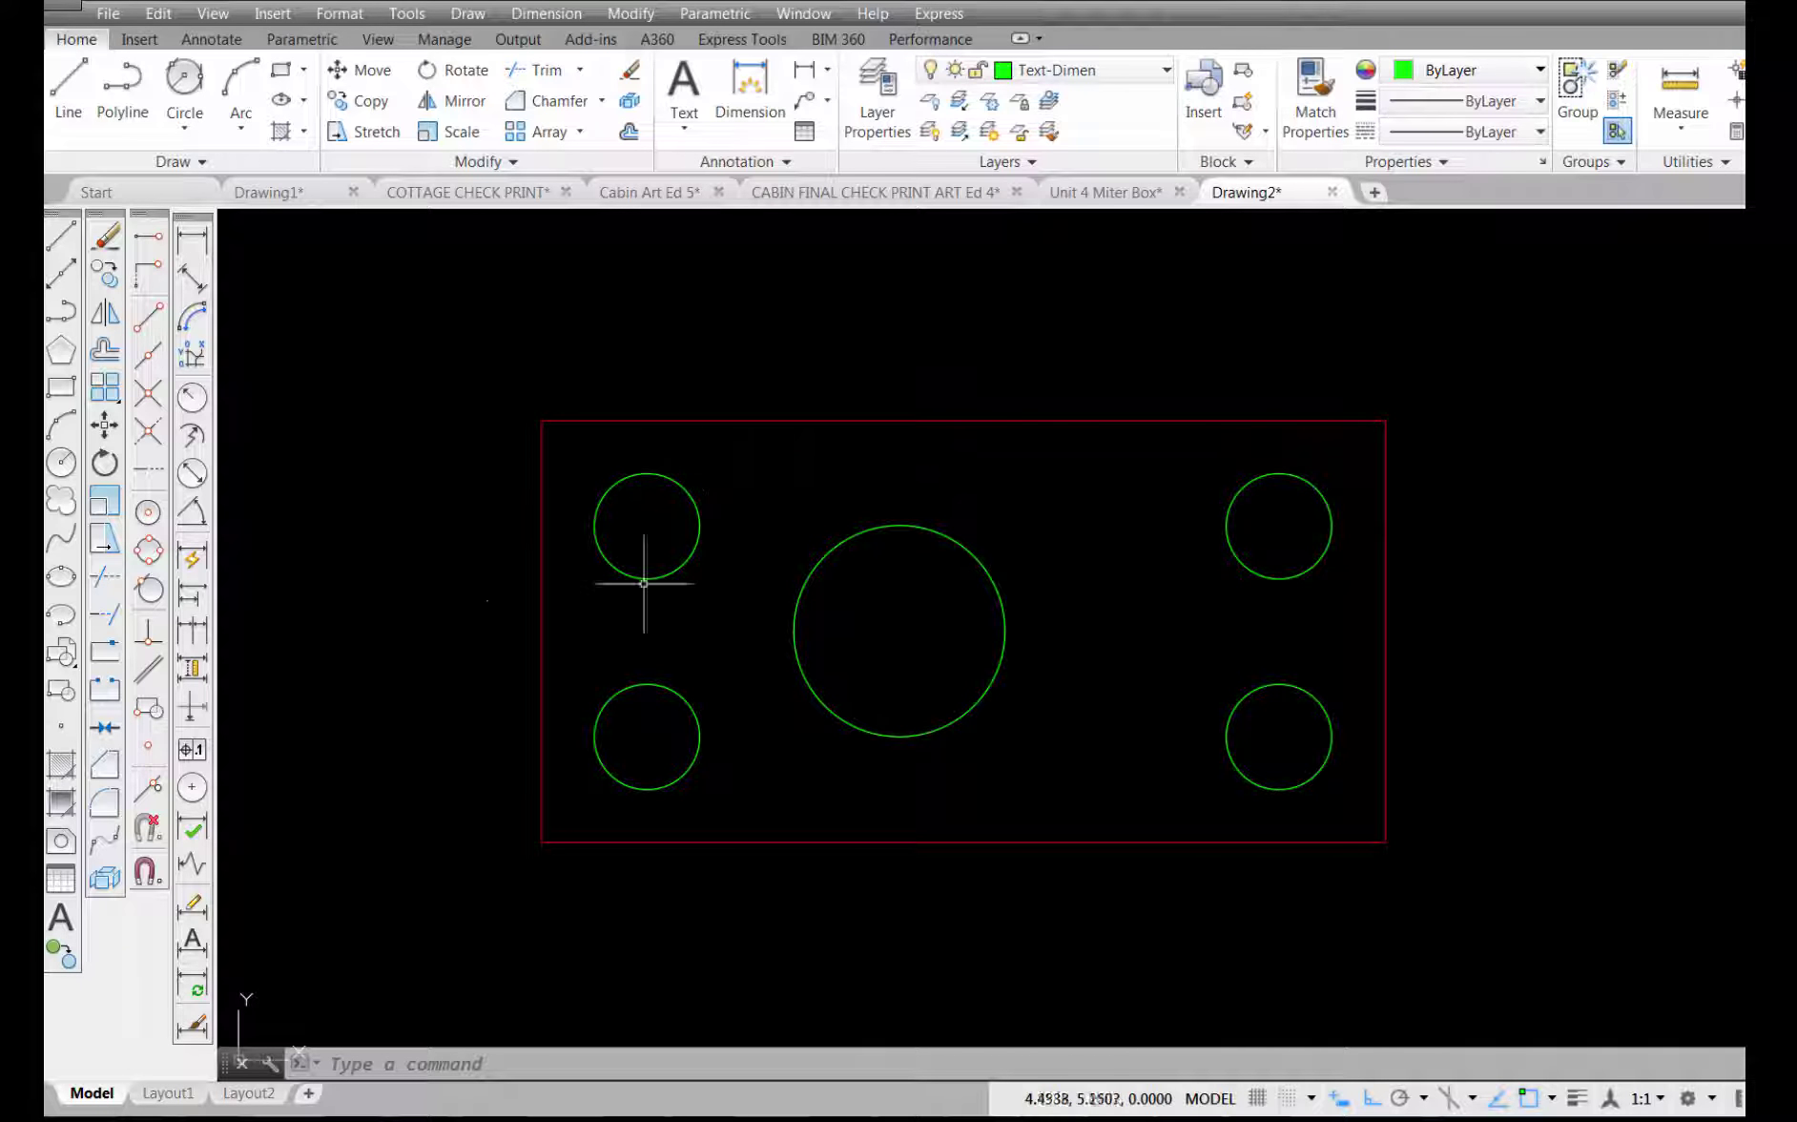
left_click(195, 788)
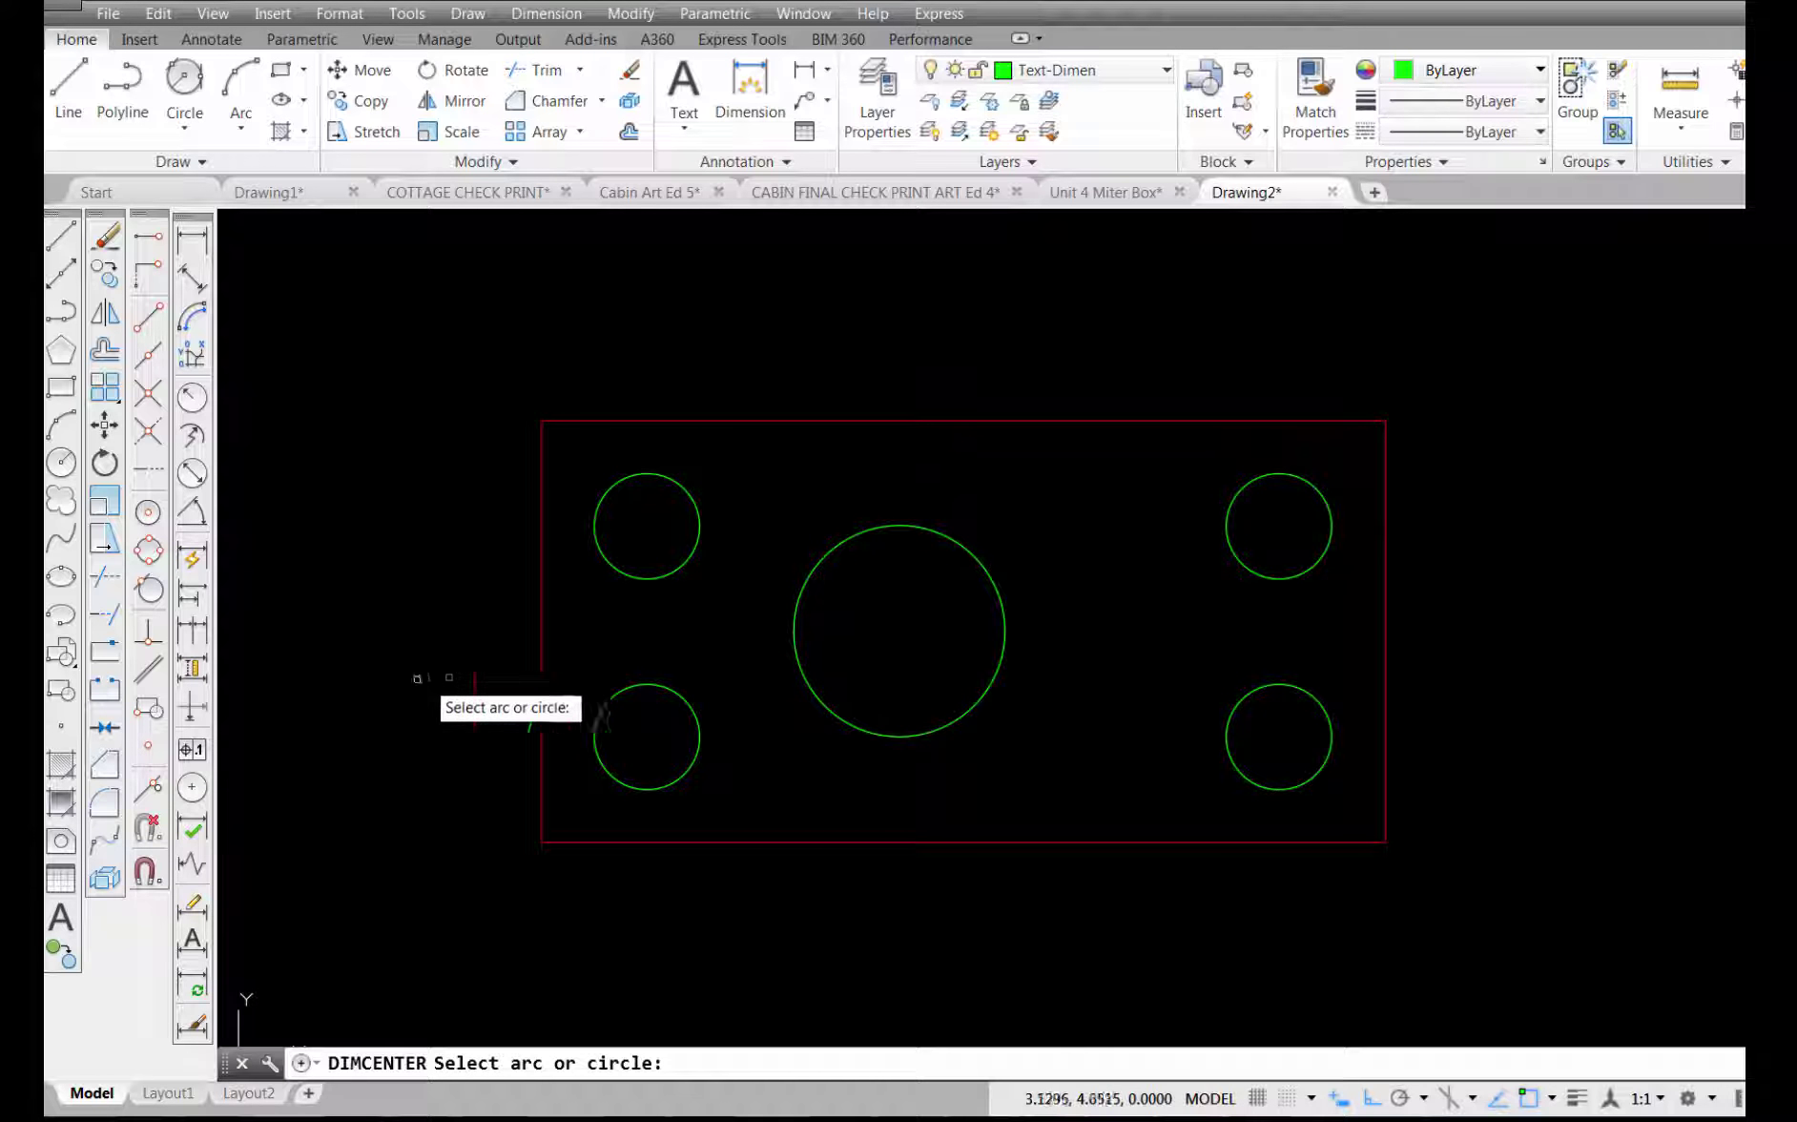
left_click(954, 539)
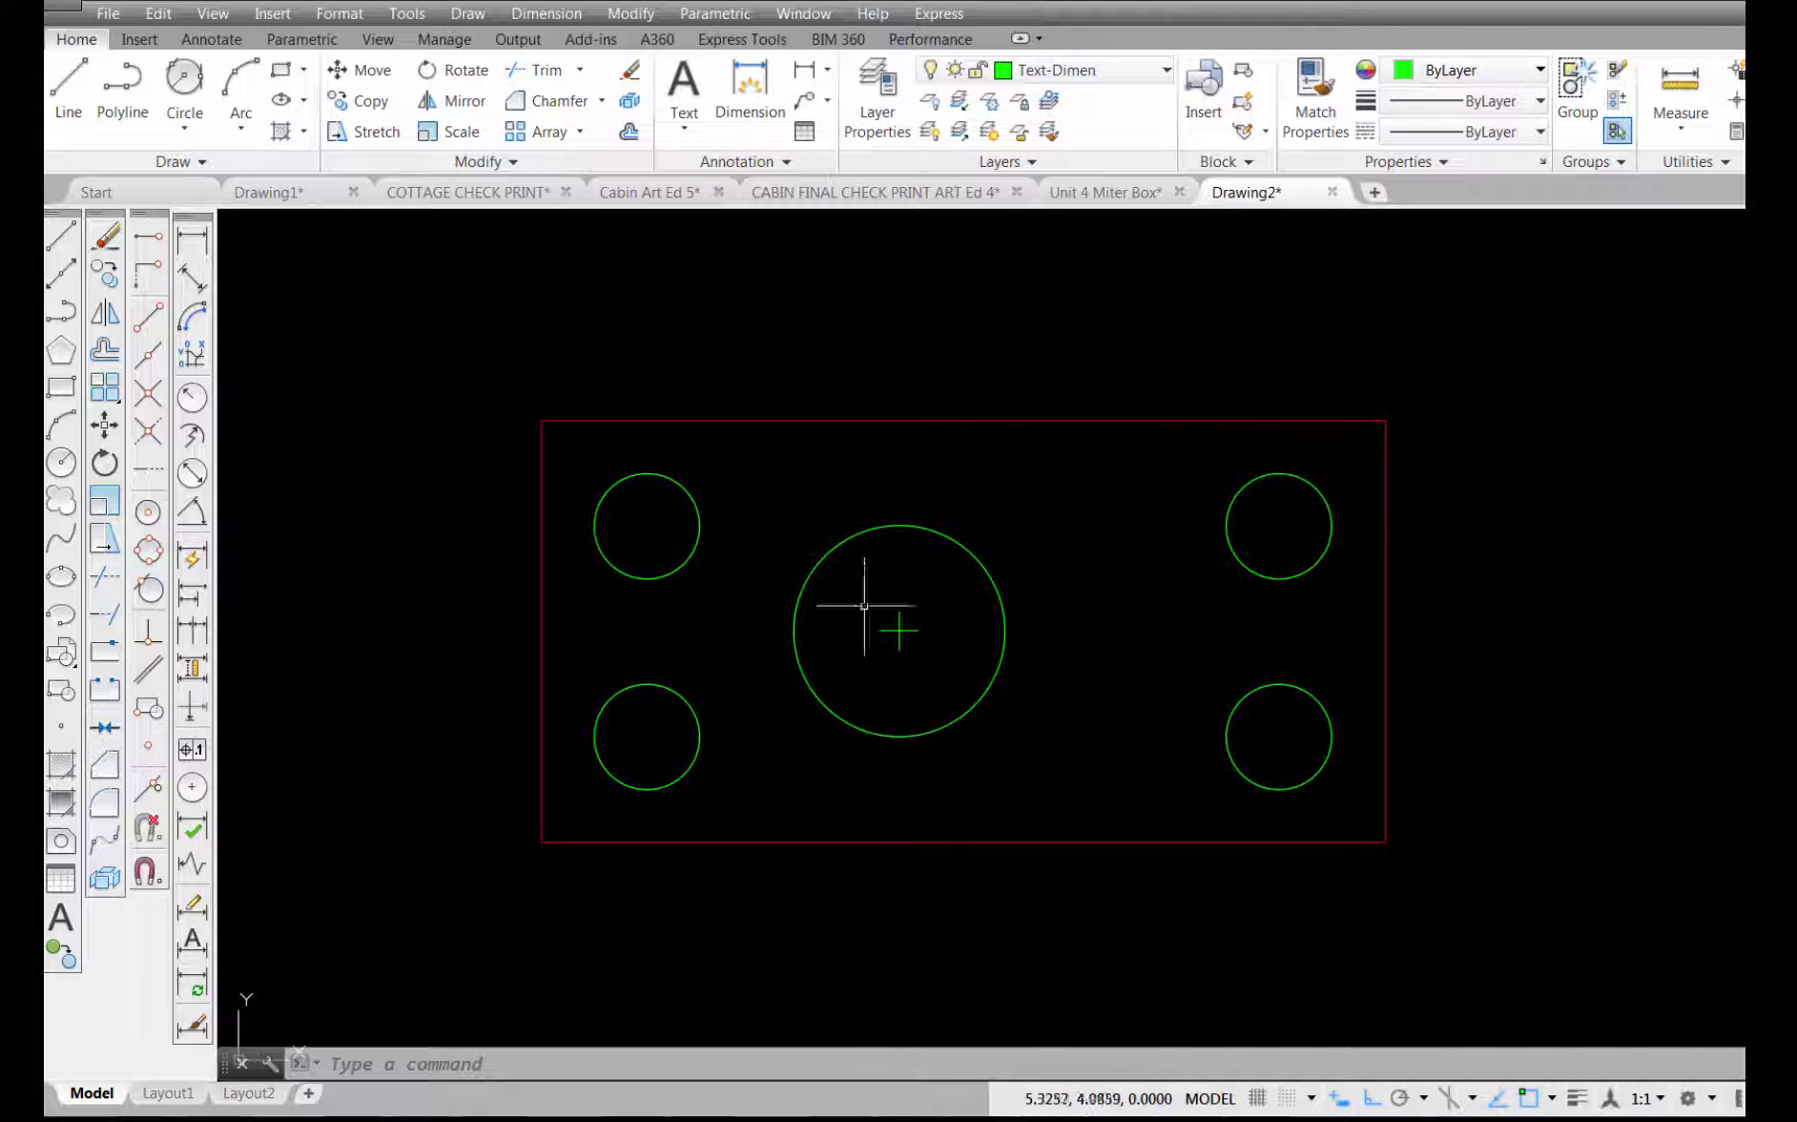
left_click(921, 583)
left_click(847, 667)
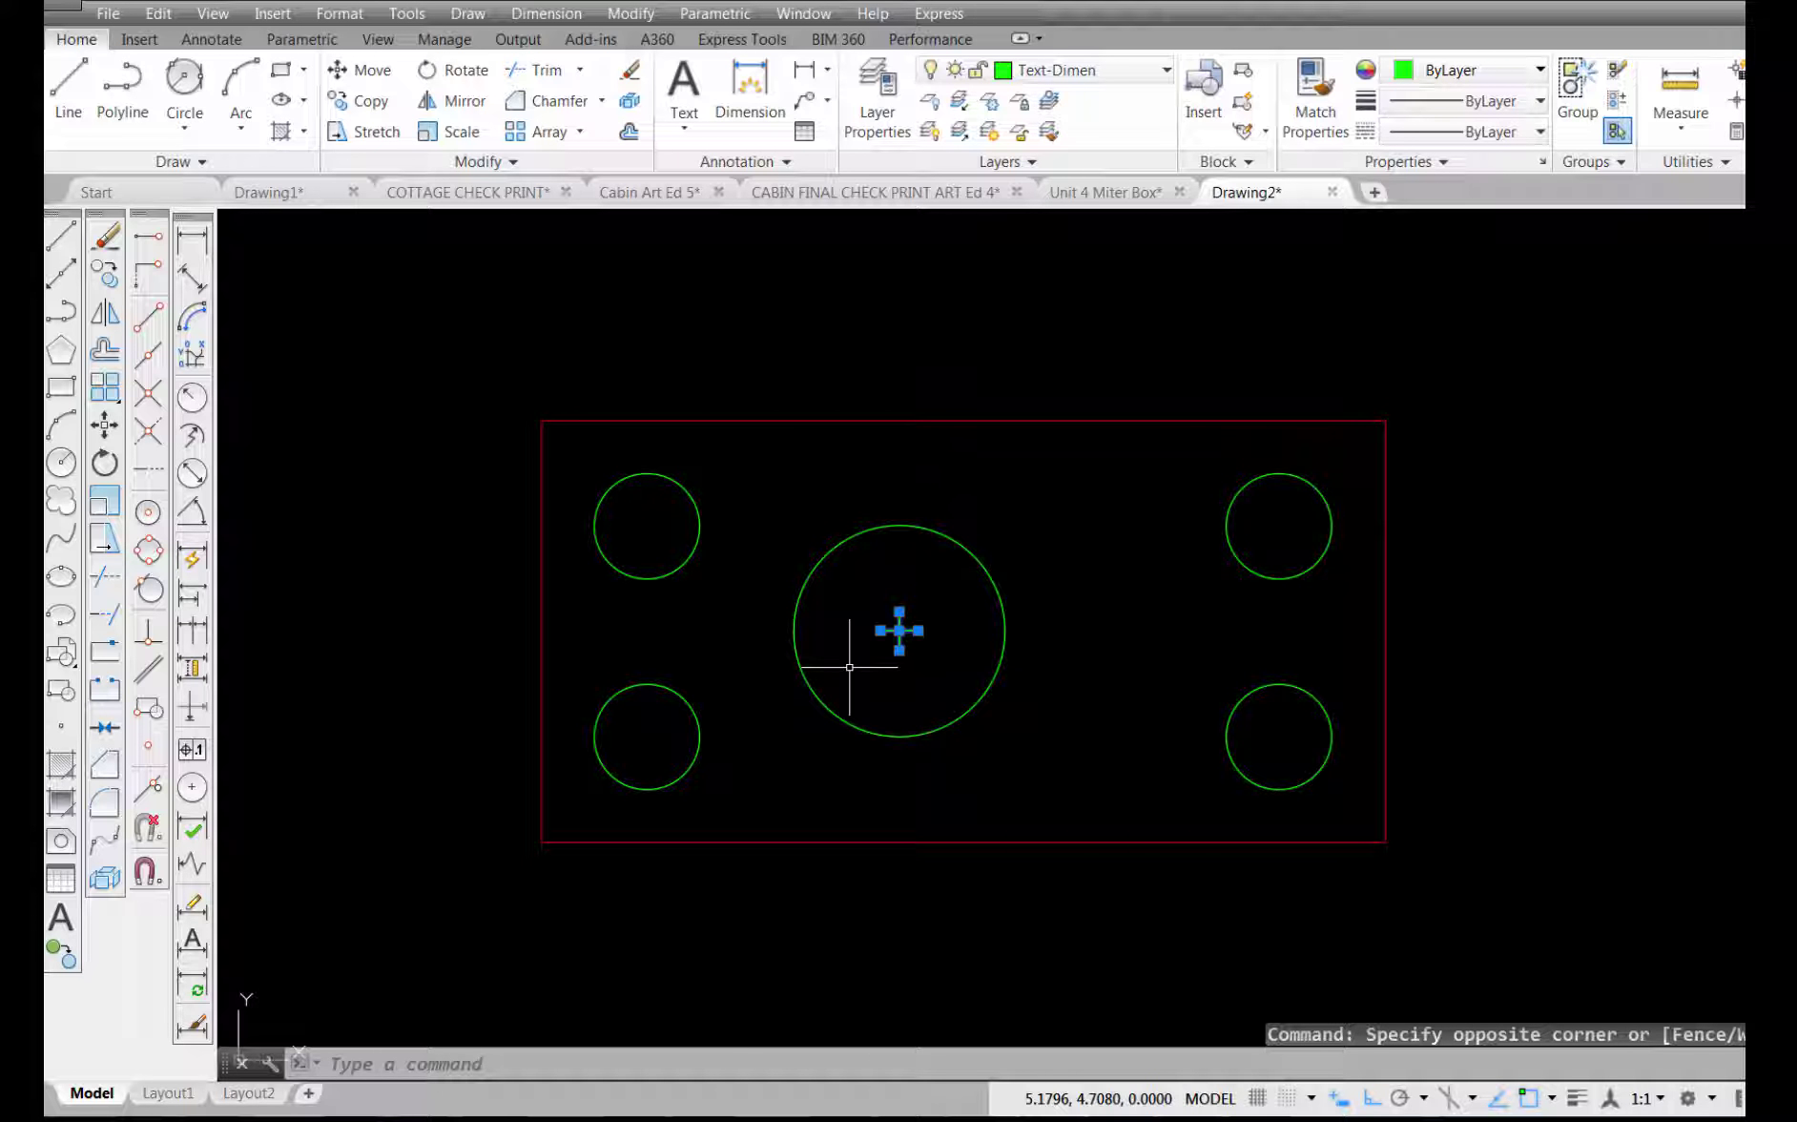
key("Delete")
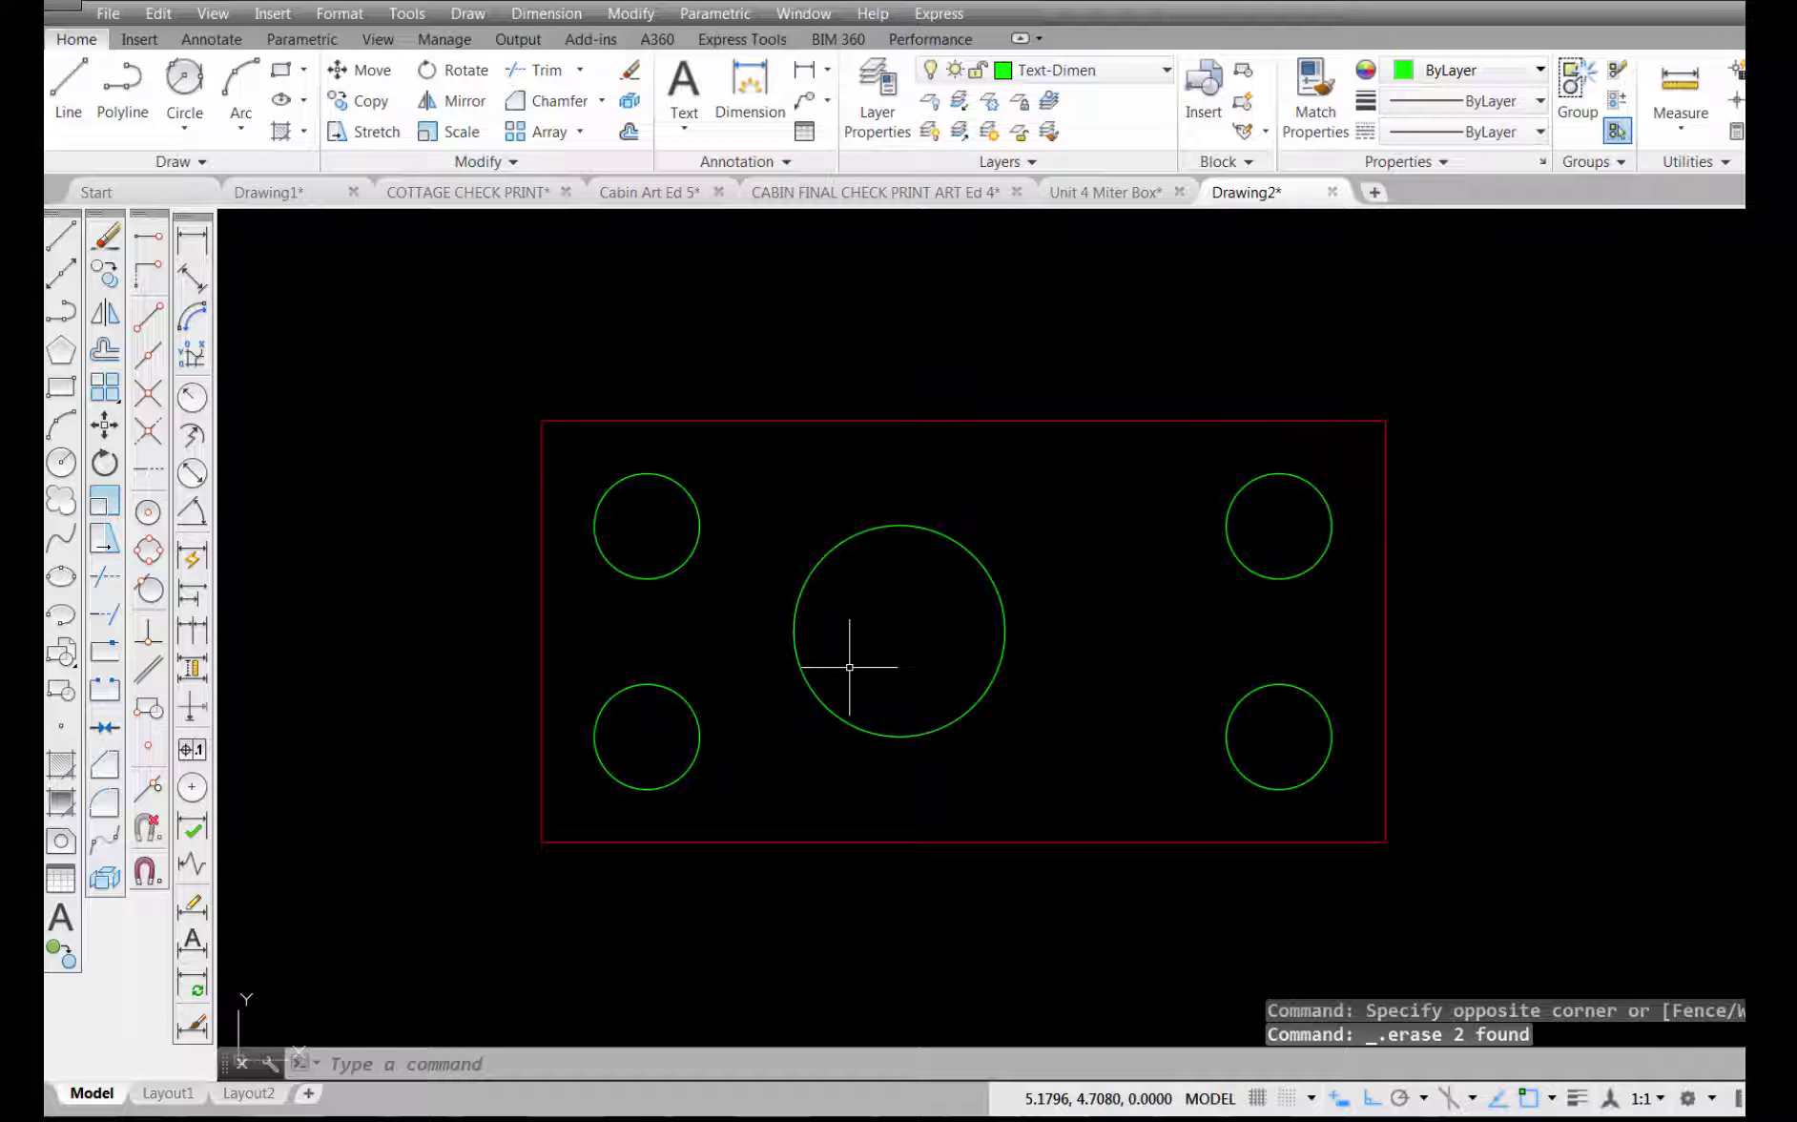
Step: Change the Standard dimension style's center marks to Line type at size 0.0900
left_click(193, 1035)
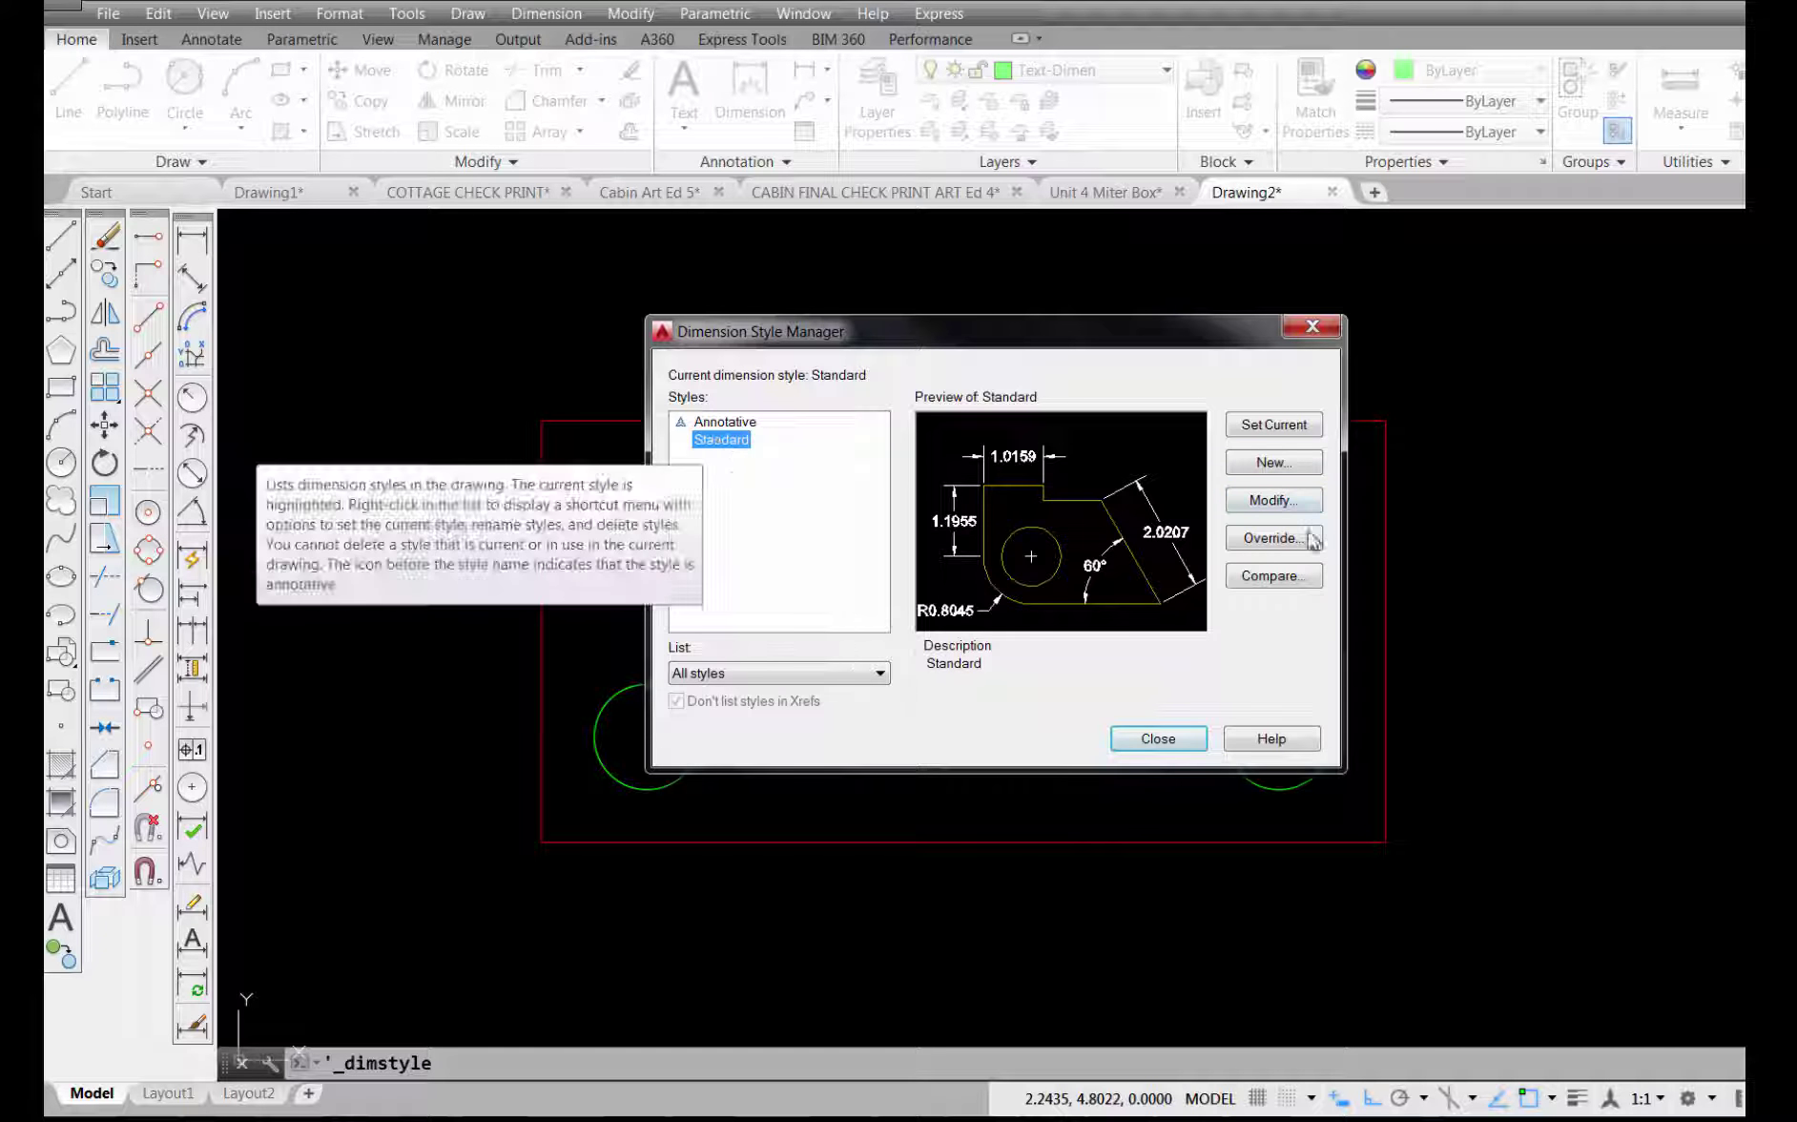
left_click(1280, 504)
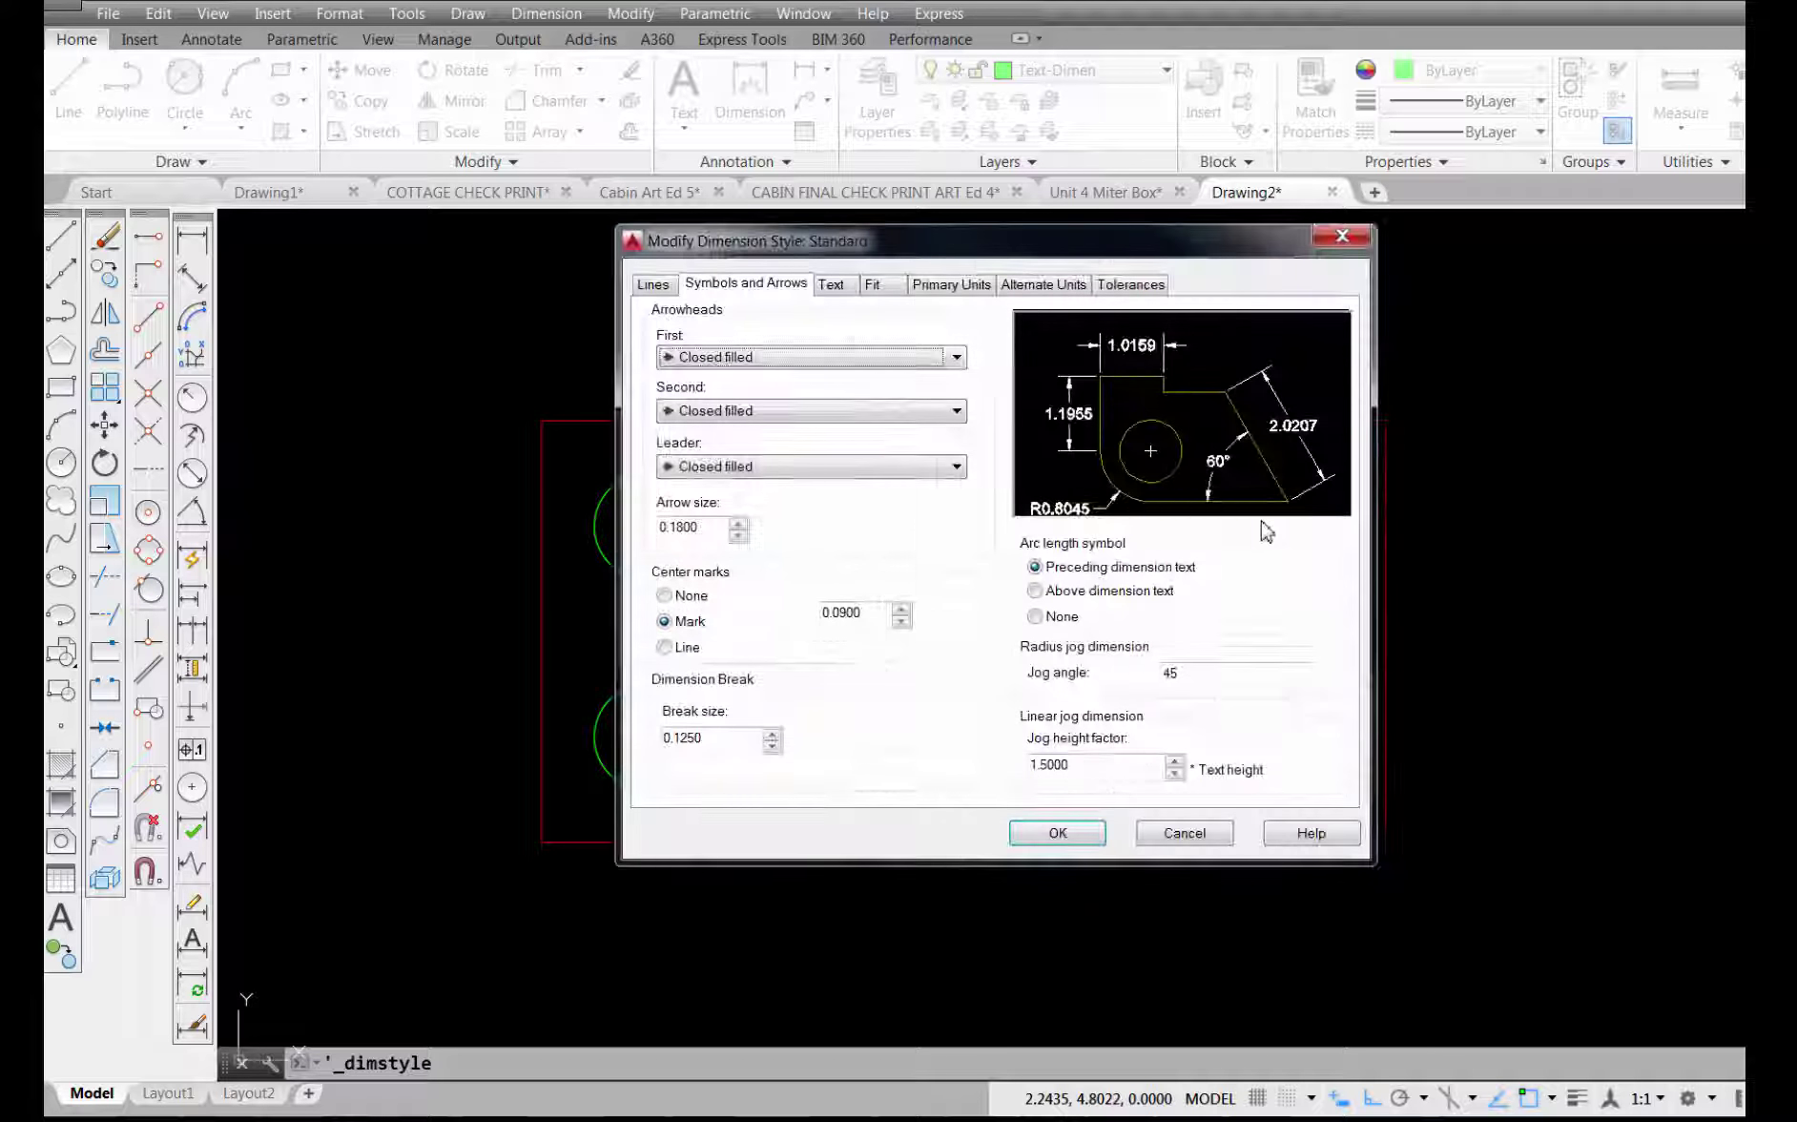
left_click(660, 288)
left_click(764, 288)
left_click(830, 286)
left_click(875, 286)
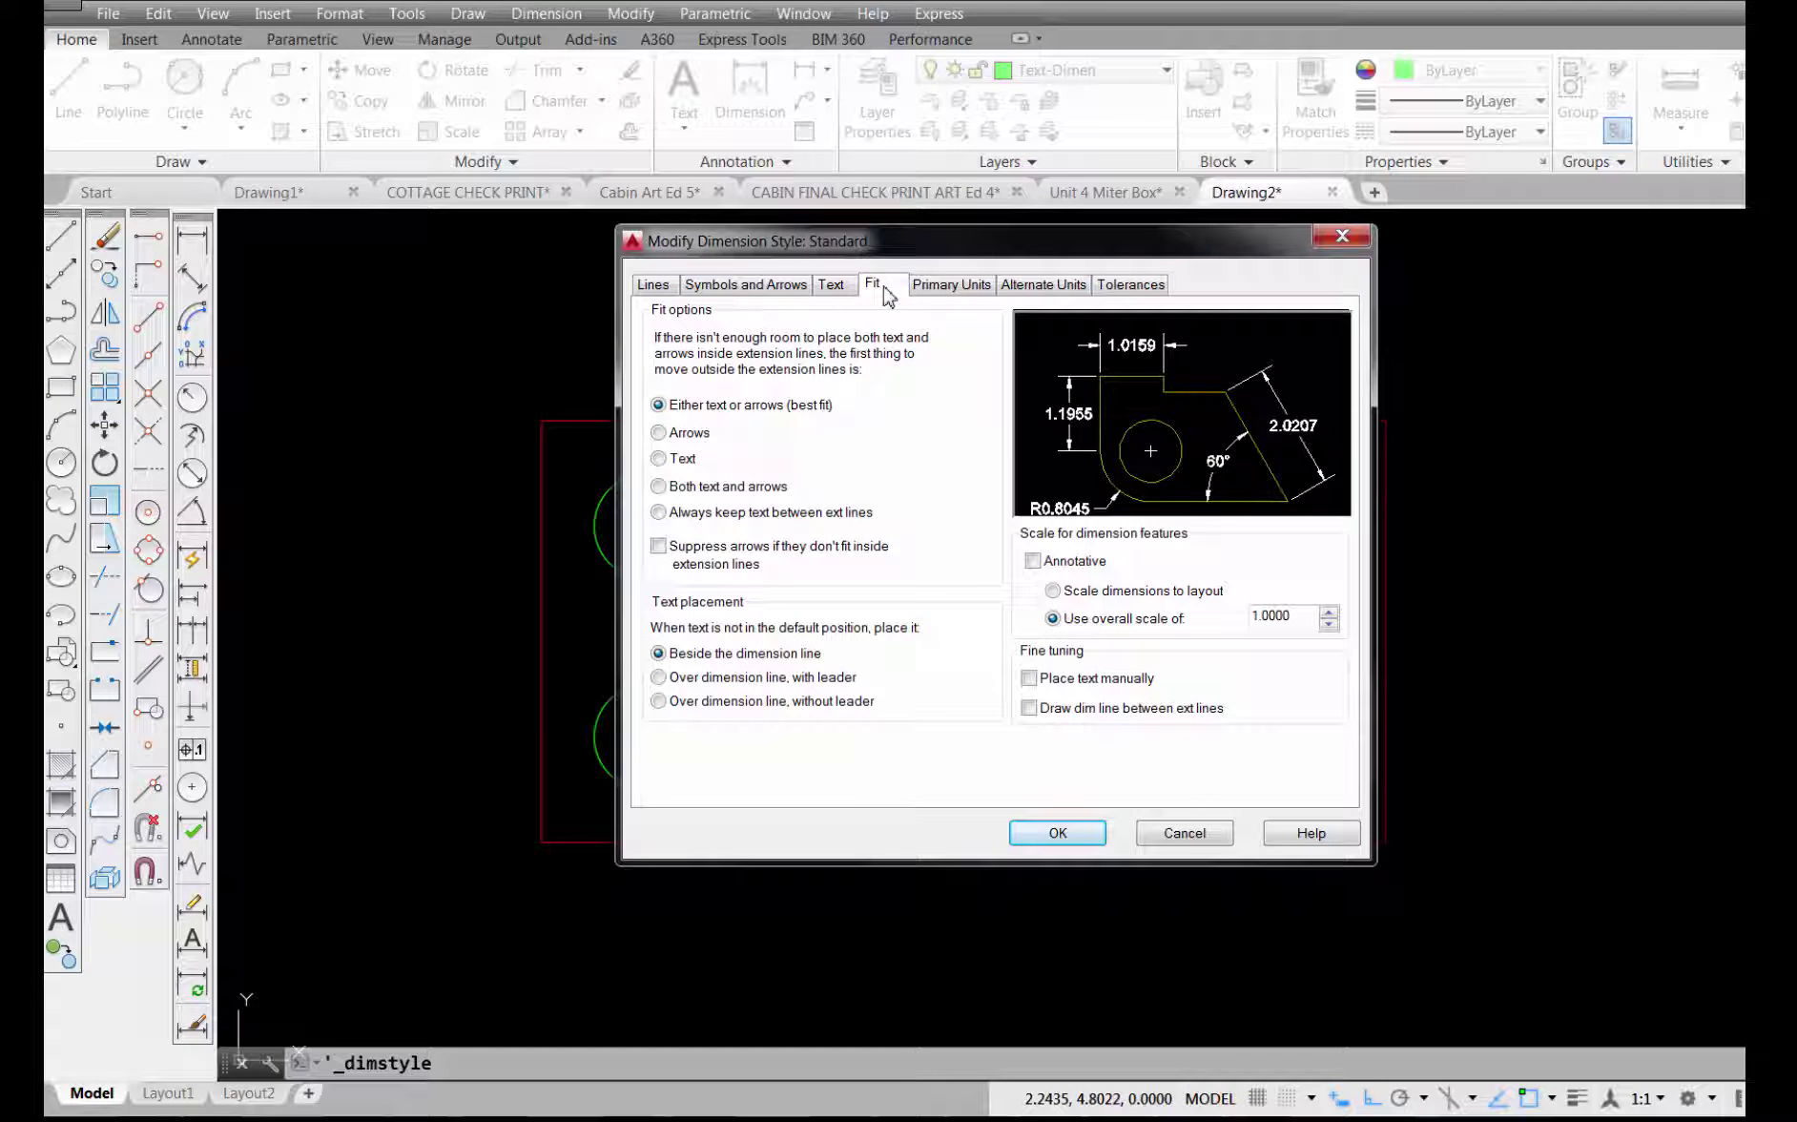
left_click(773, 288)
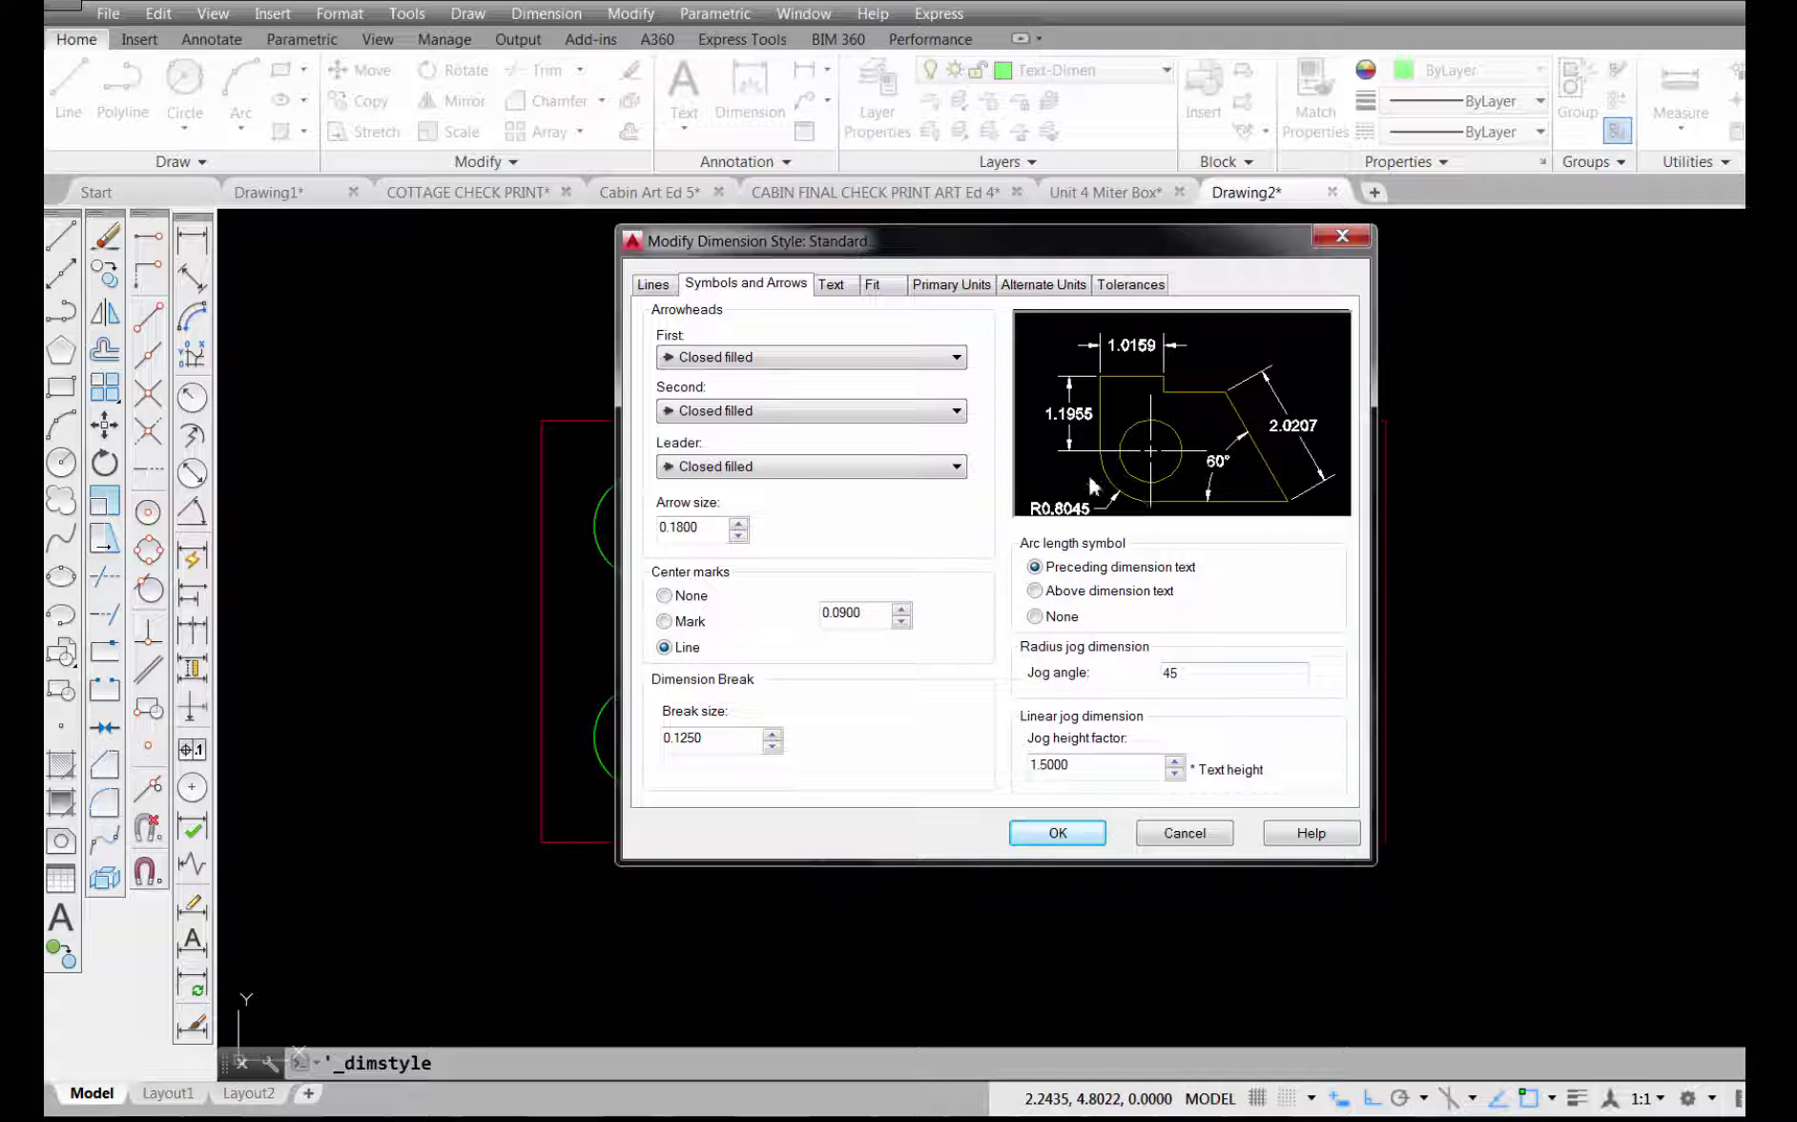
left_click(1061, 835)
left_click(1149, 740)
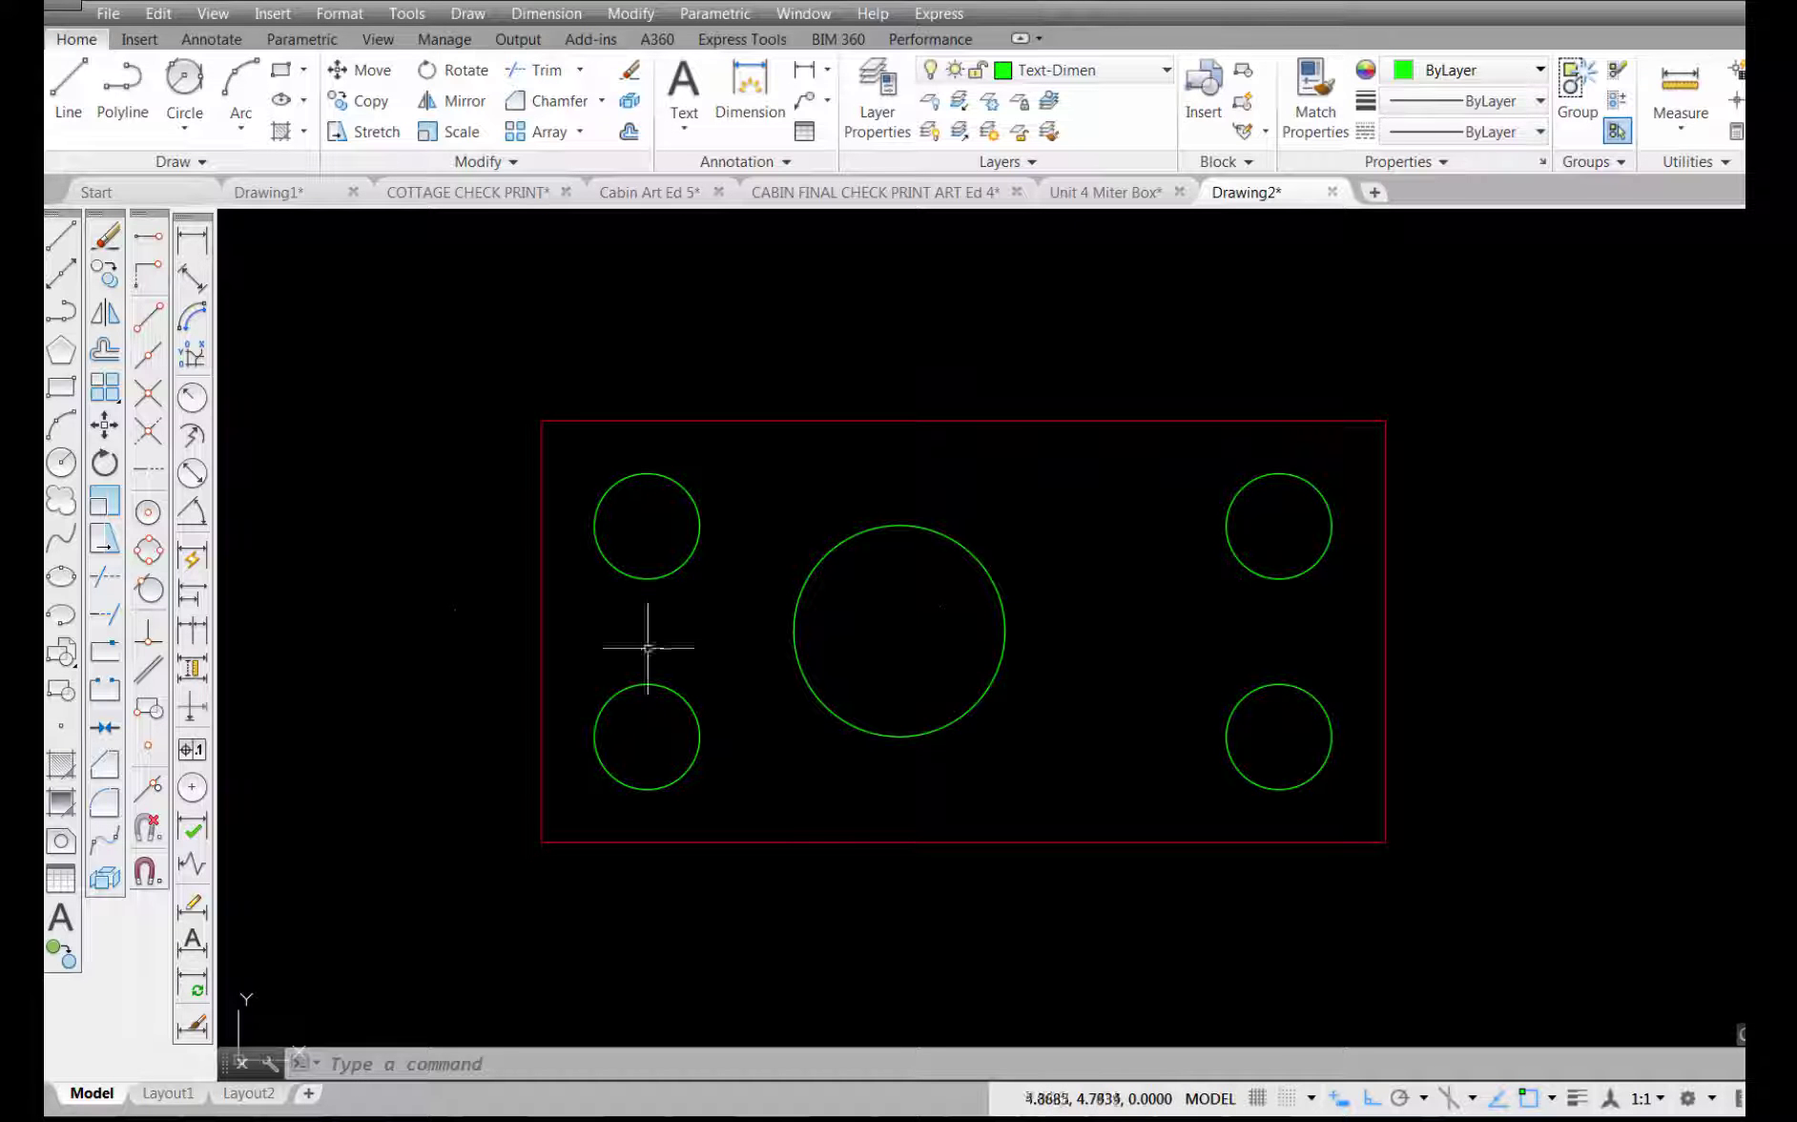
Step: Add center marks to the large, top-left, bottom-left and top-right circles
left_click(192, 788)
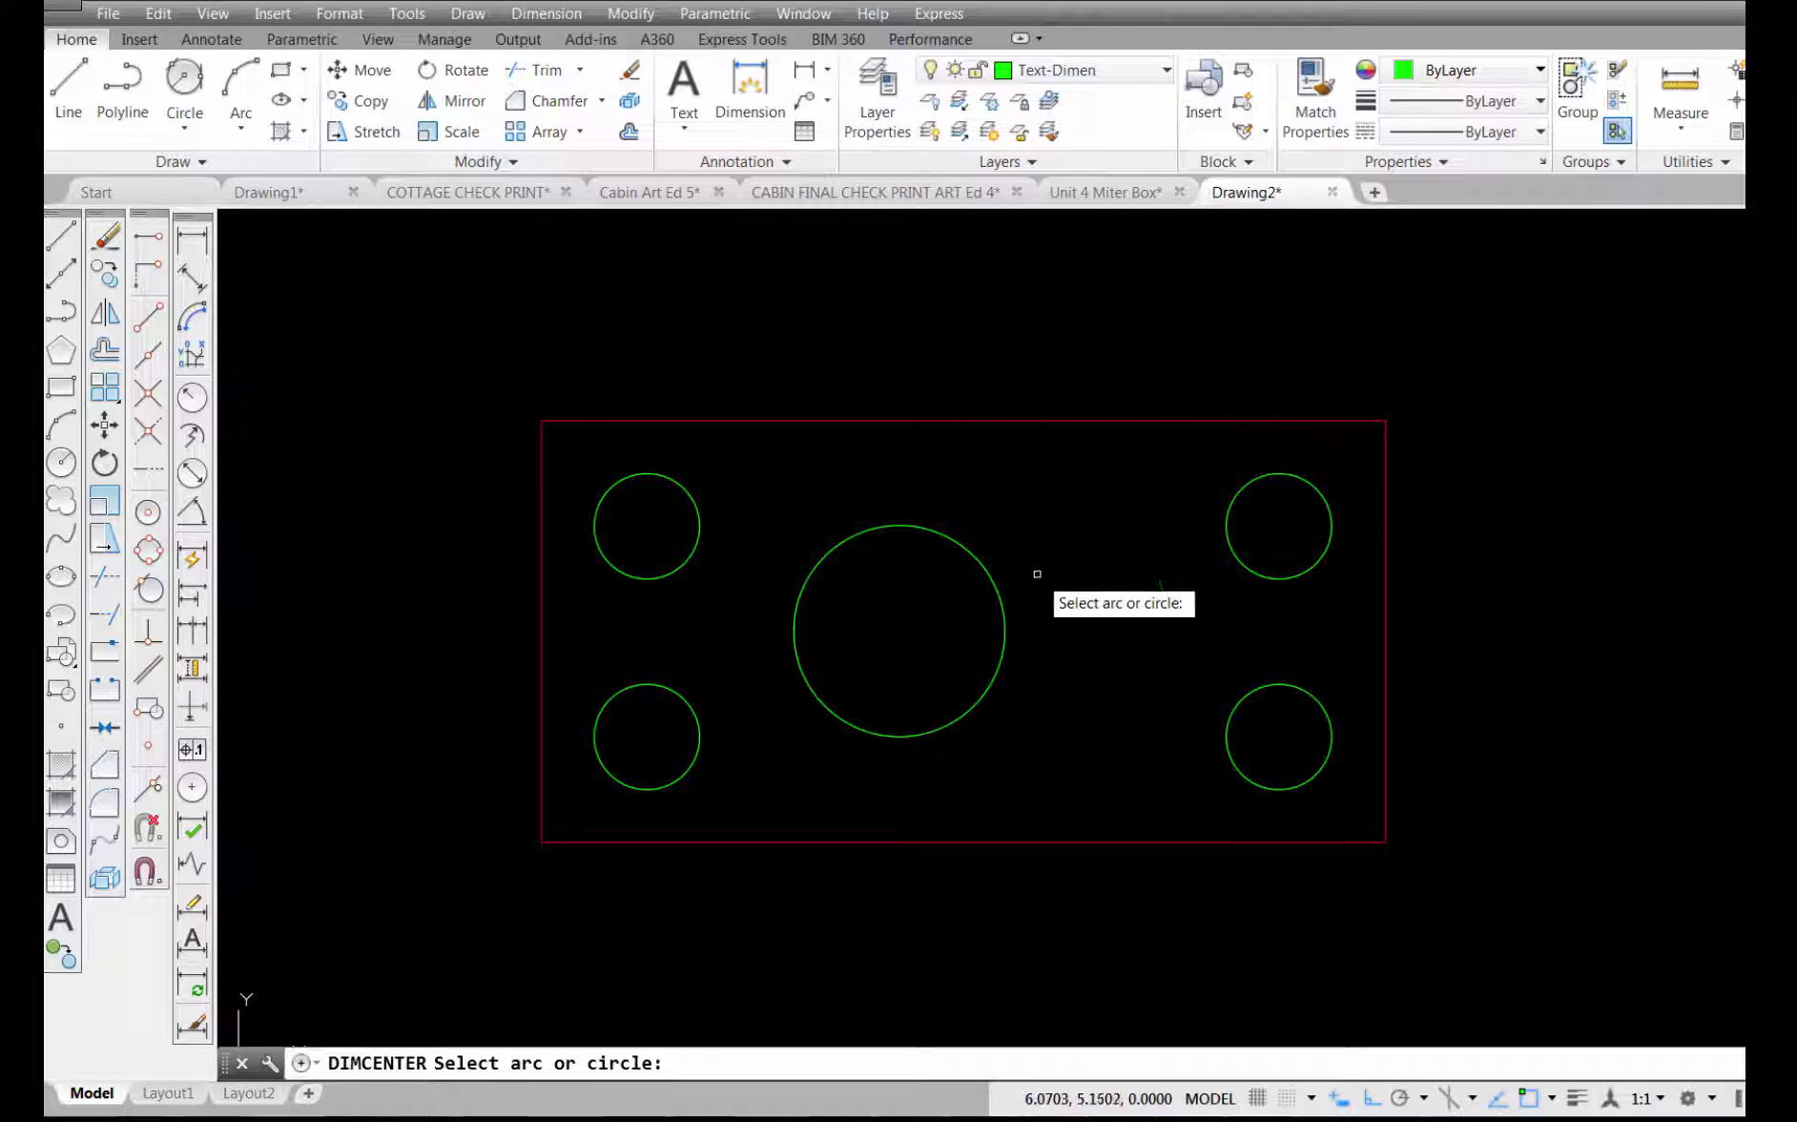
left_click(985, 568)
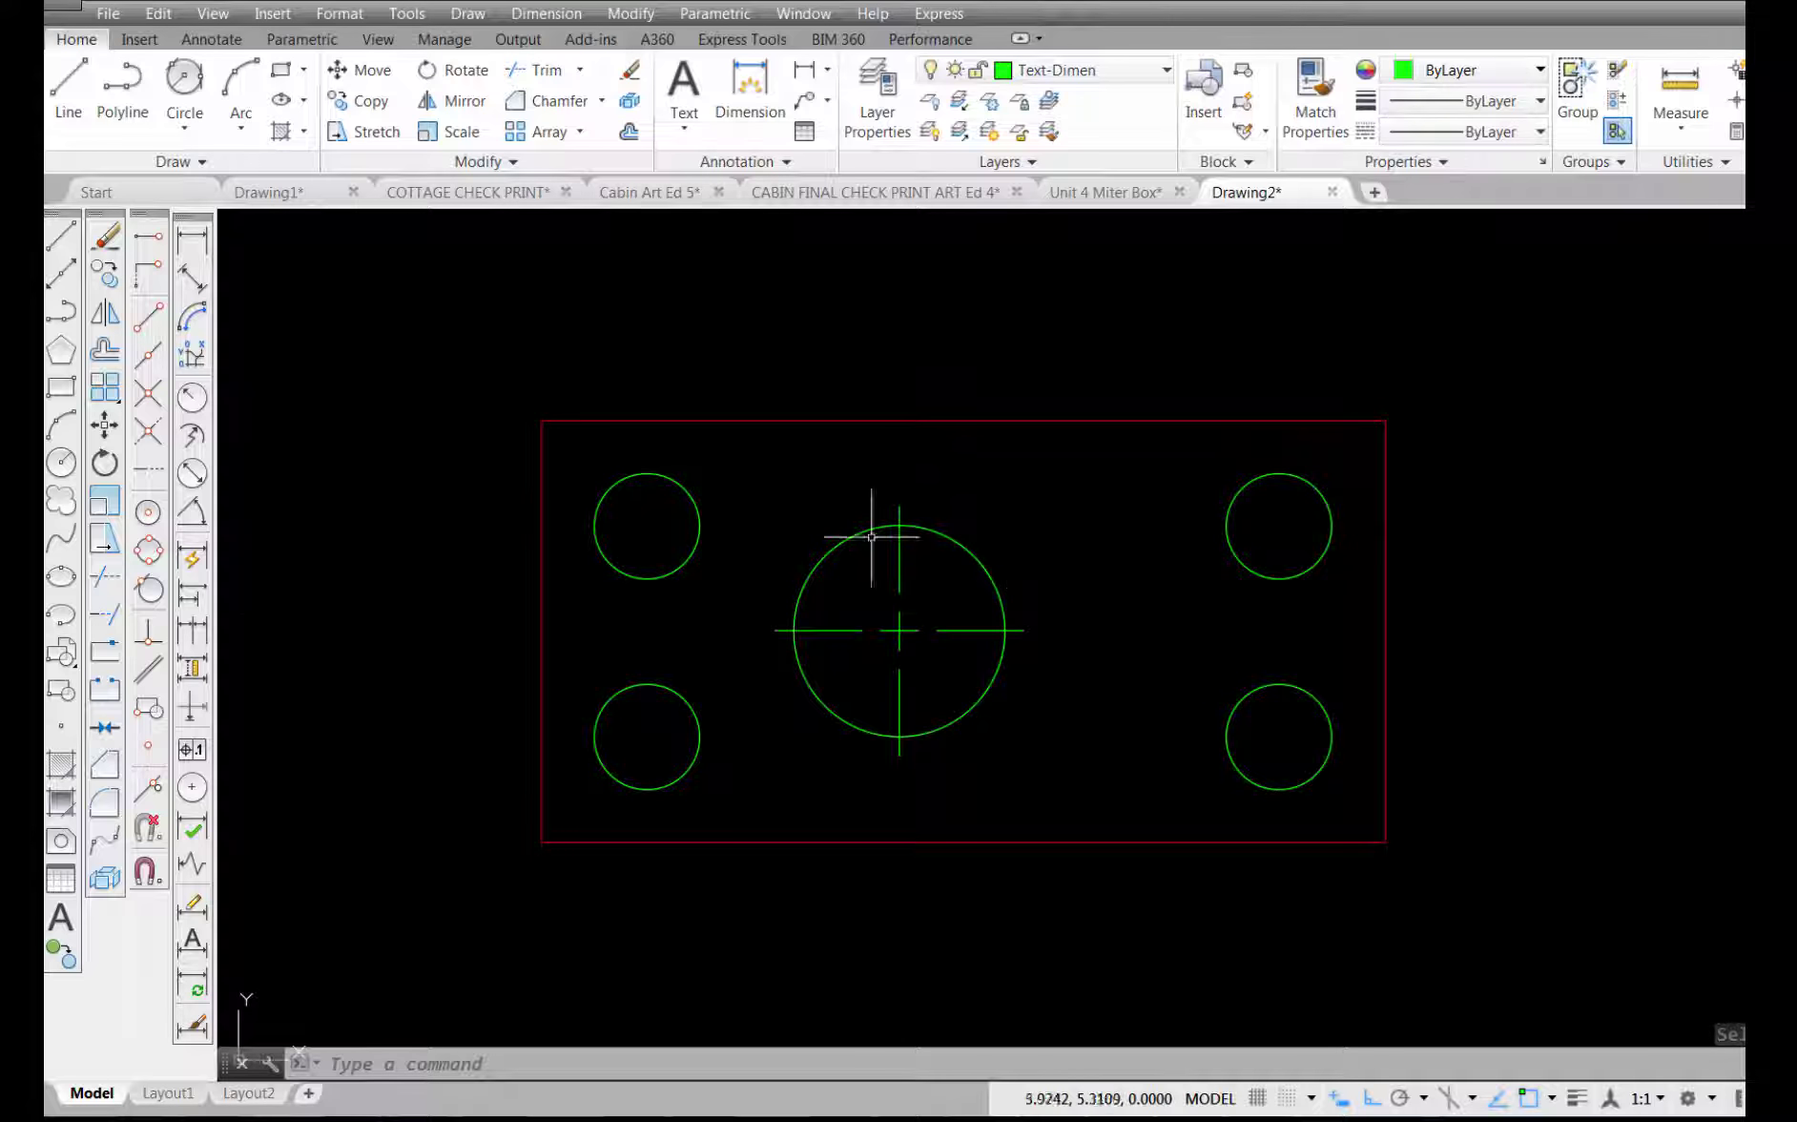
left_click(194, 792)
left_click(646, 579)
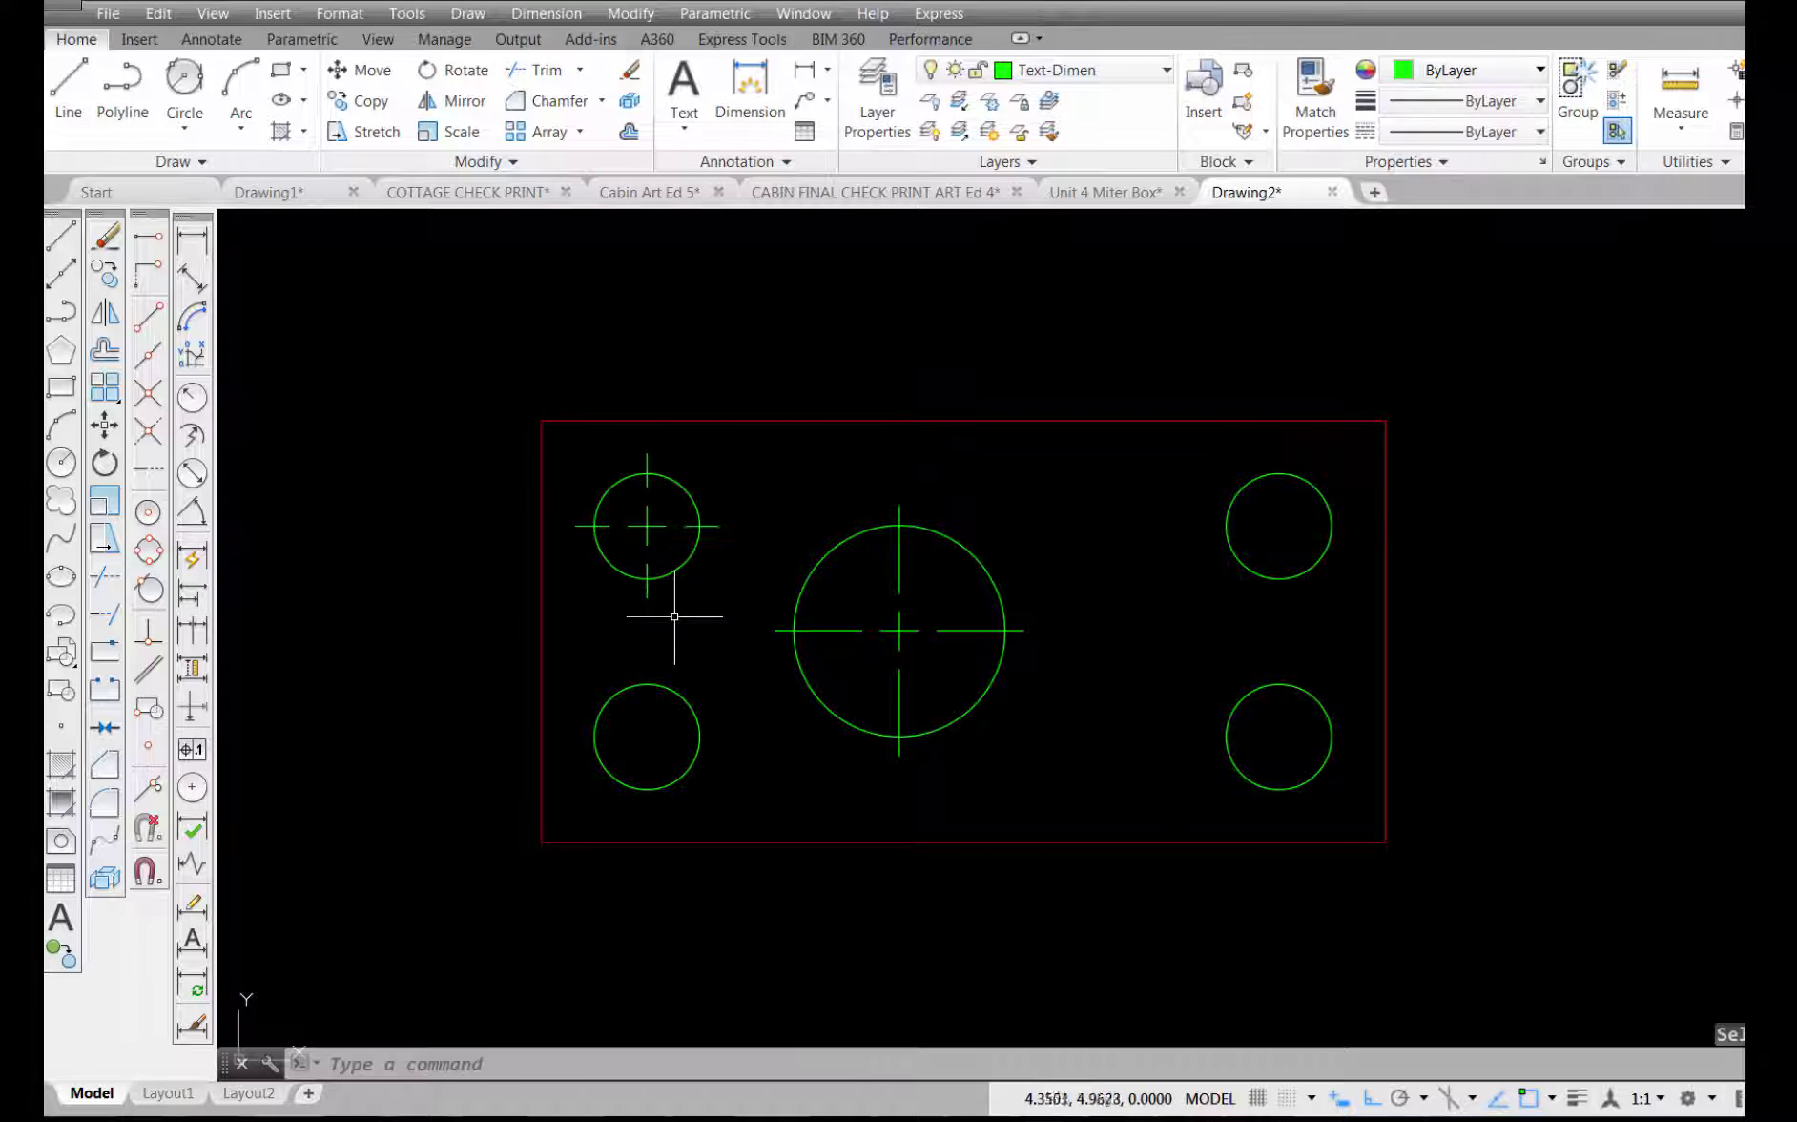
left_click(195, 788)
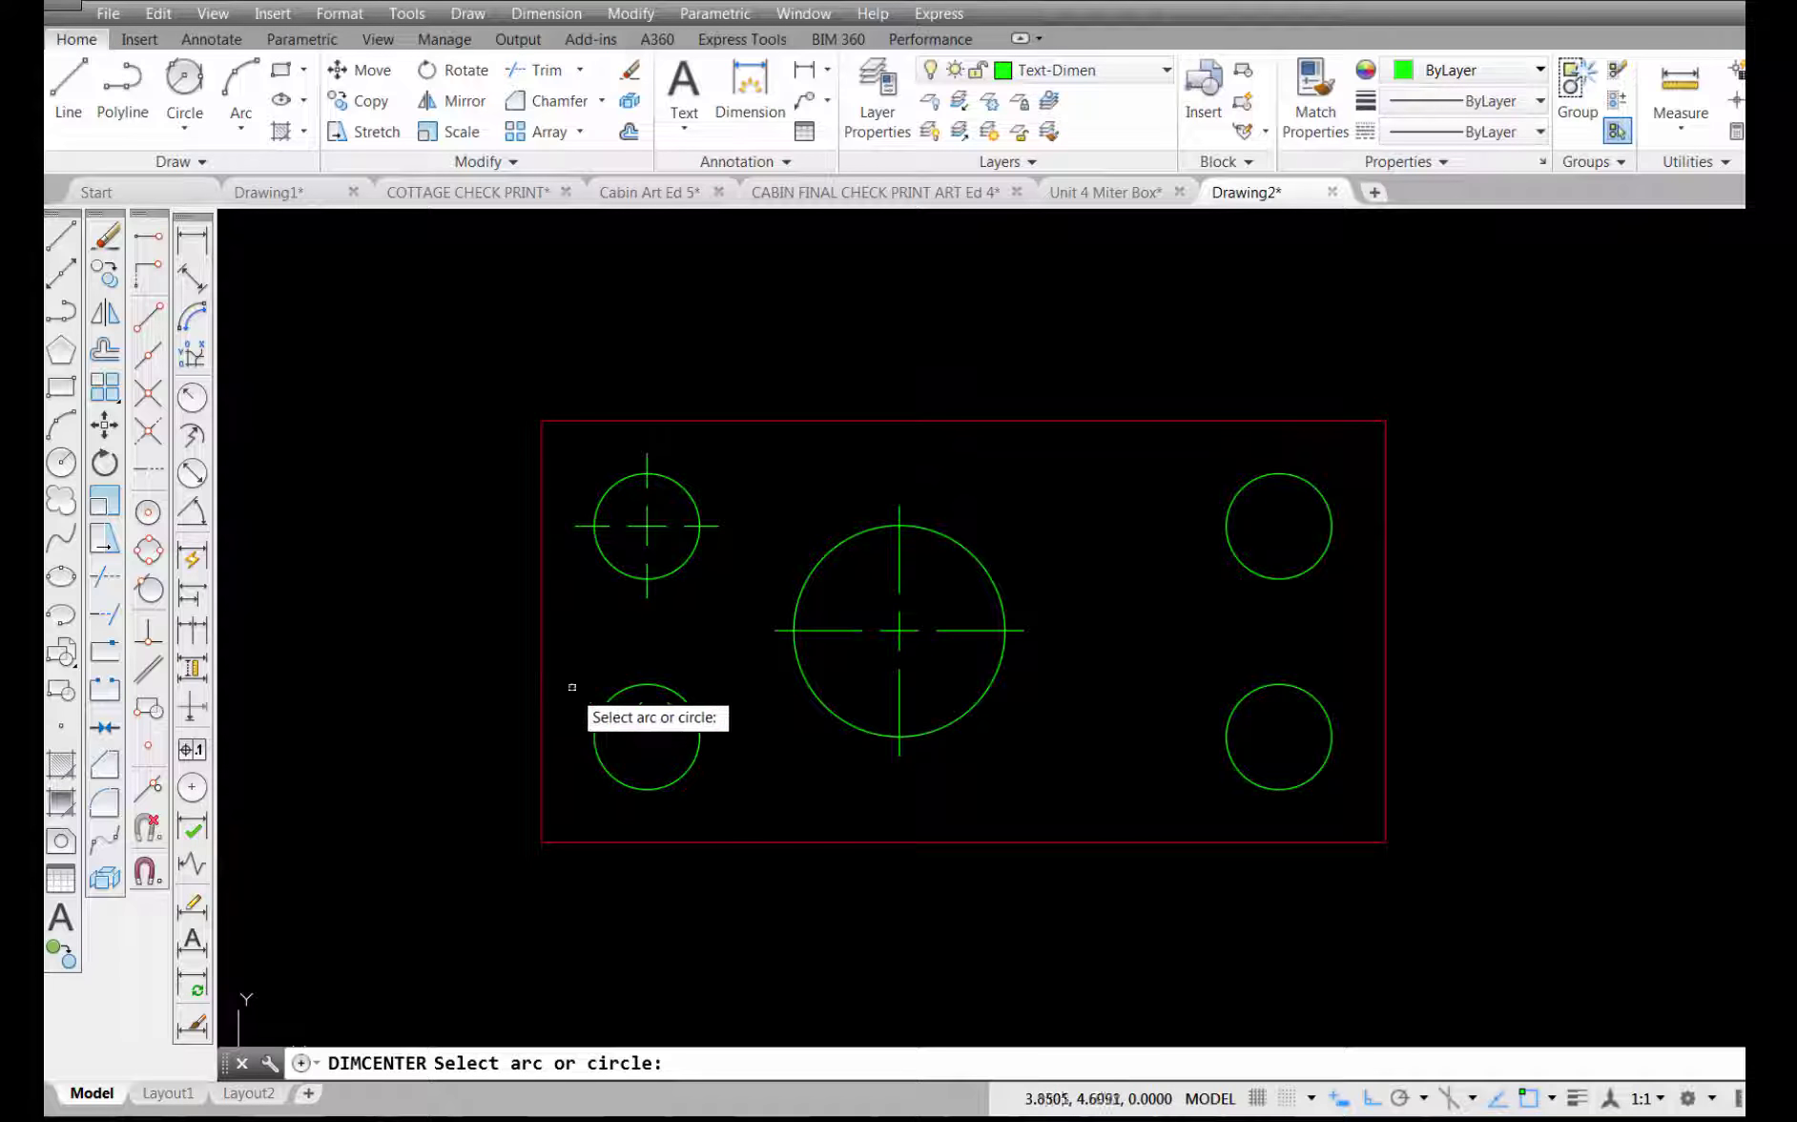
left_click(612, 699)
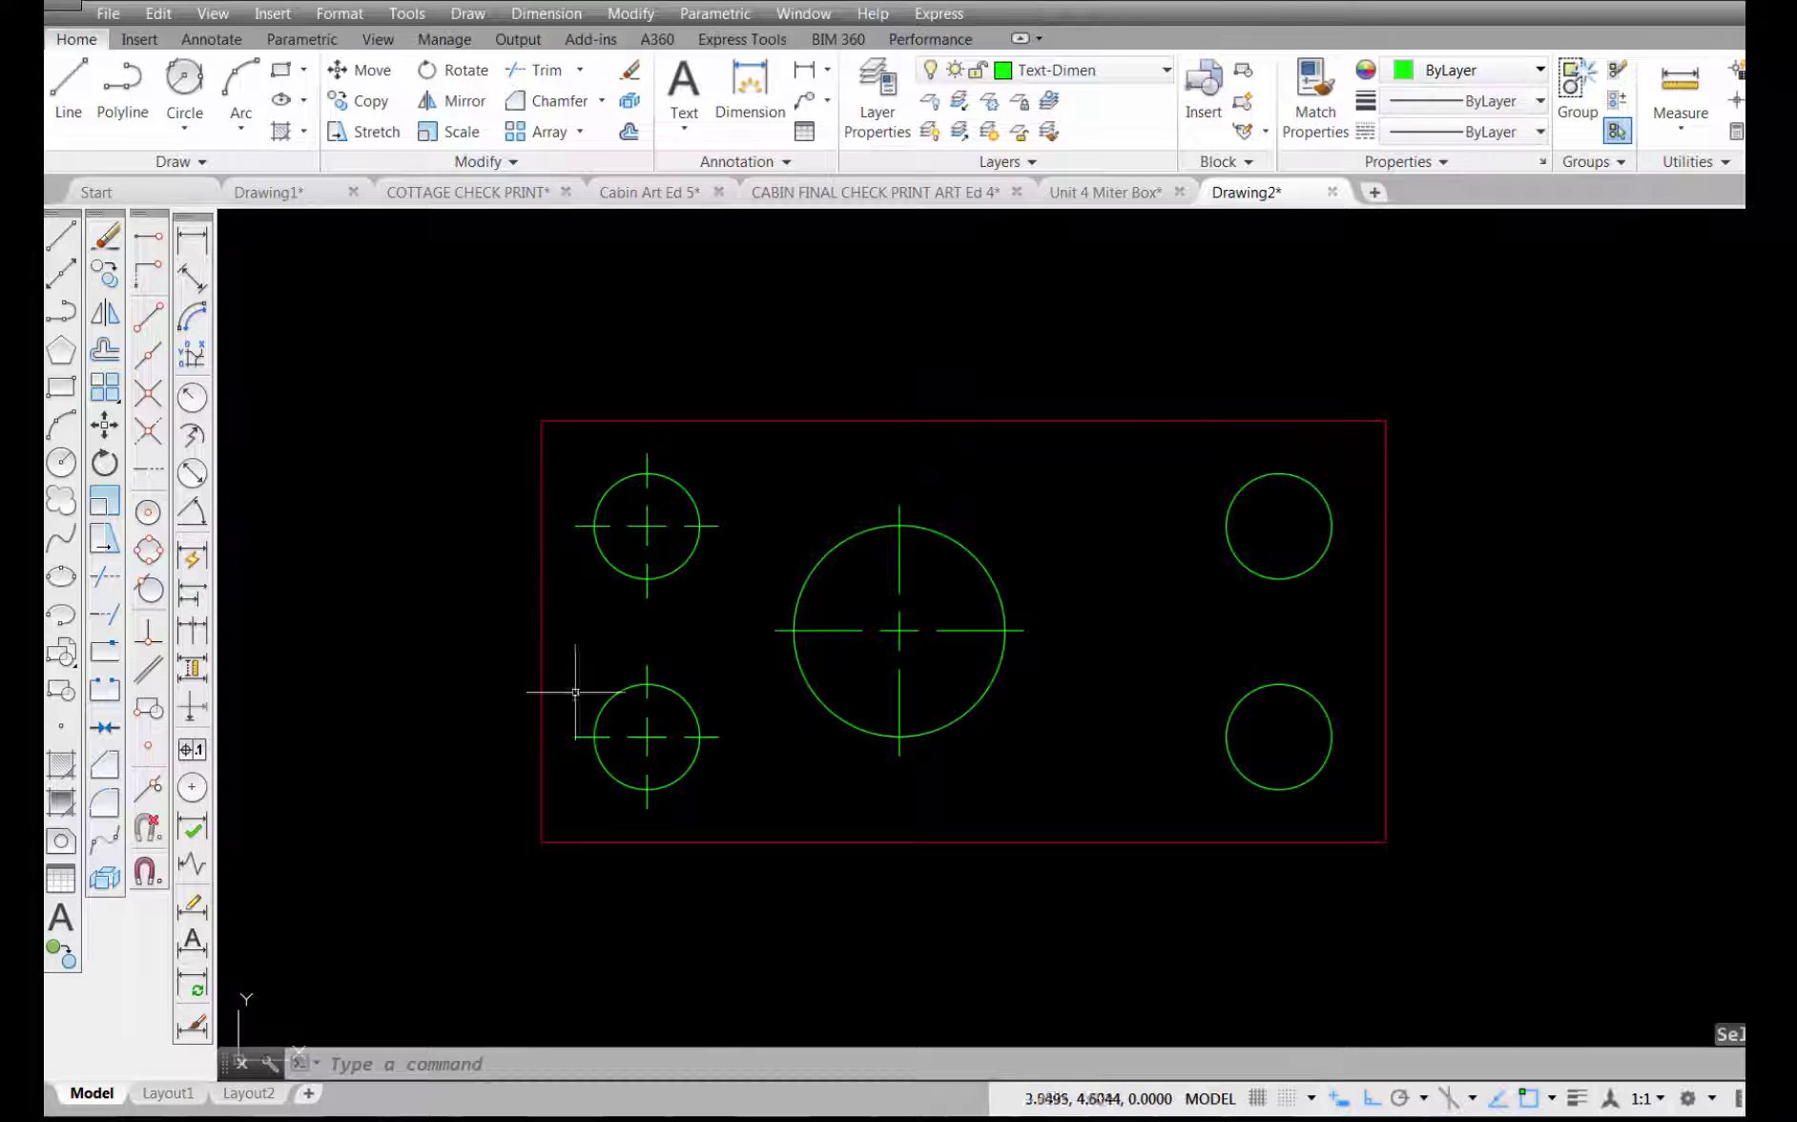
left_click(195, 788)
left_click(1245, 564)
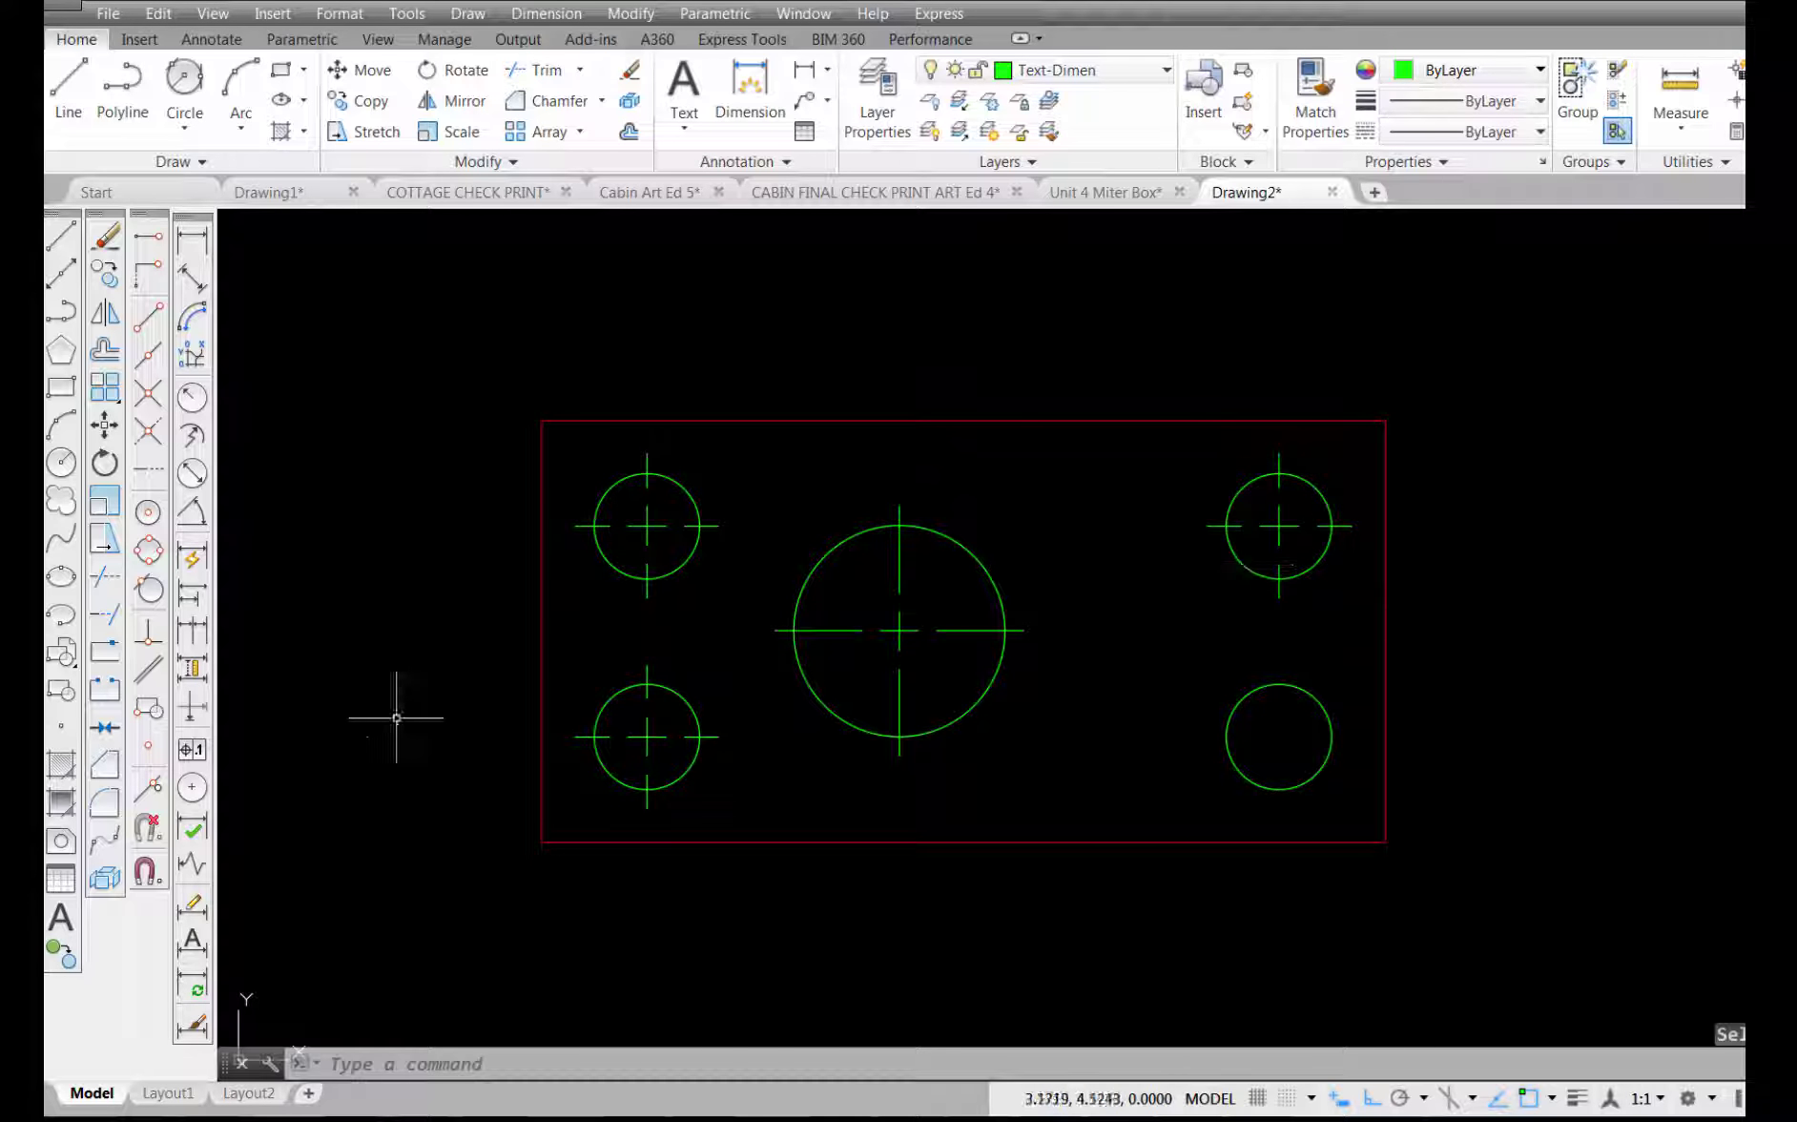
Step: Center-mark the bottom-right circle, then select both right-hand circles
left_click(194, 788)
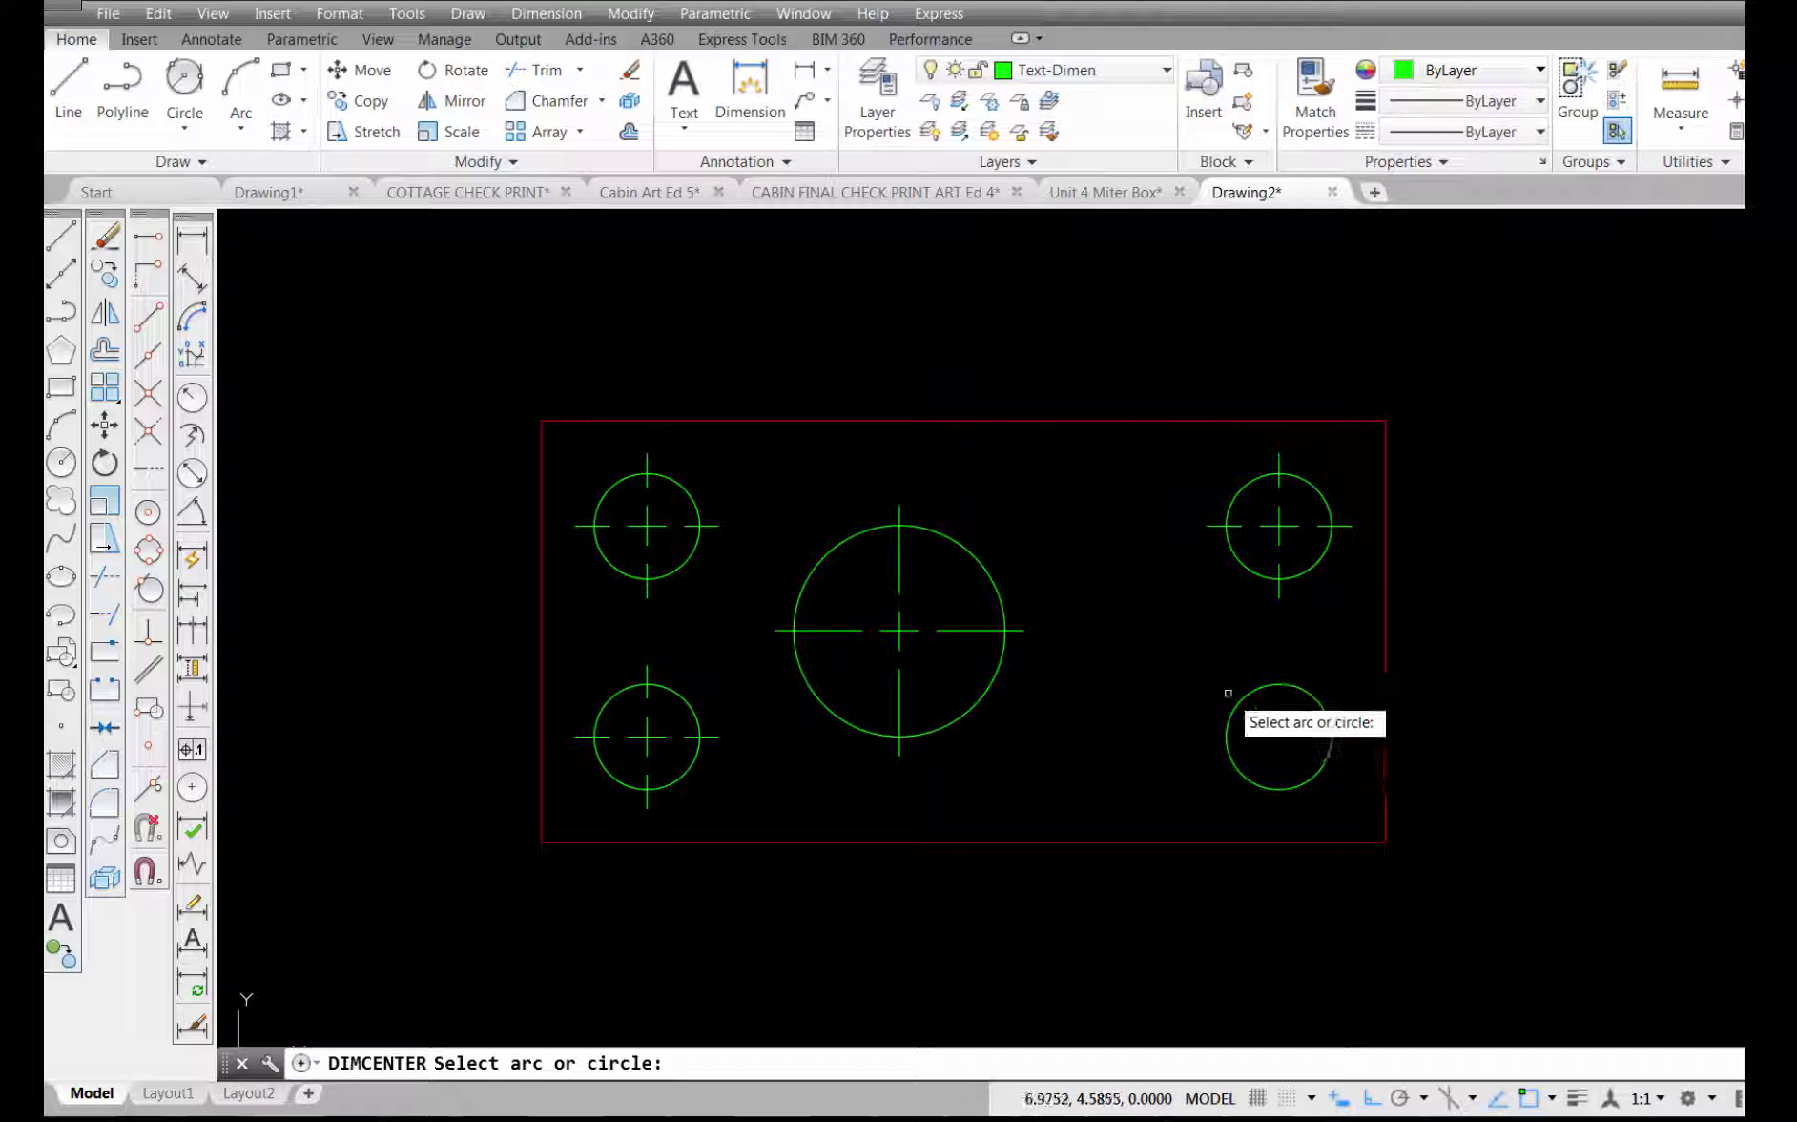
left_click(1230, 727)
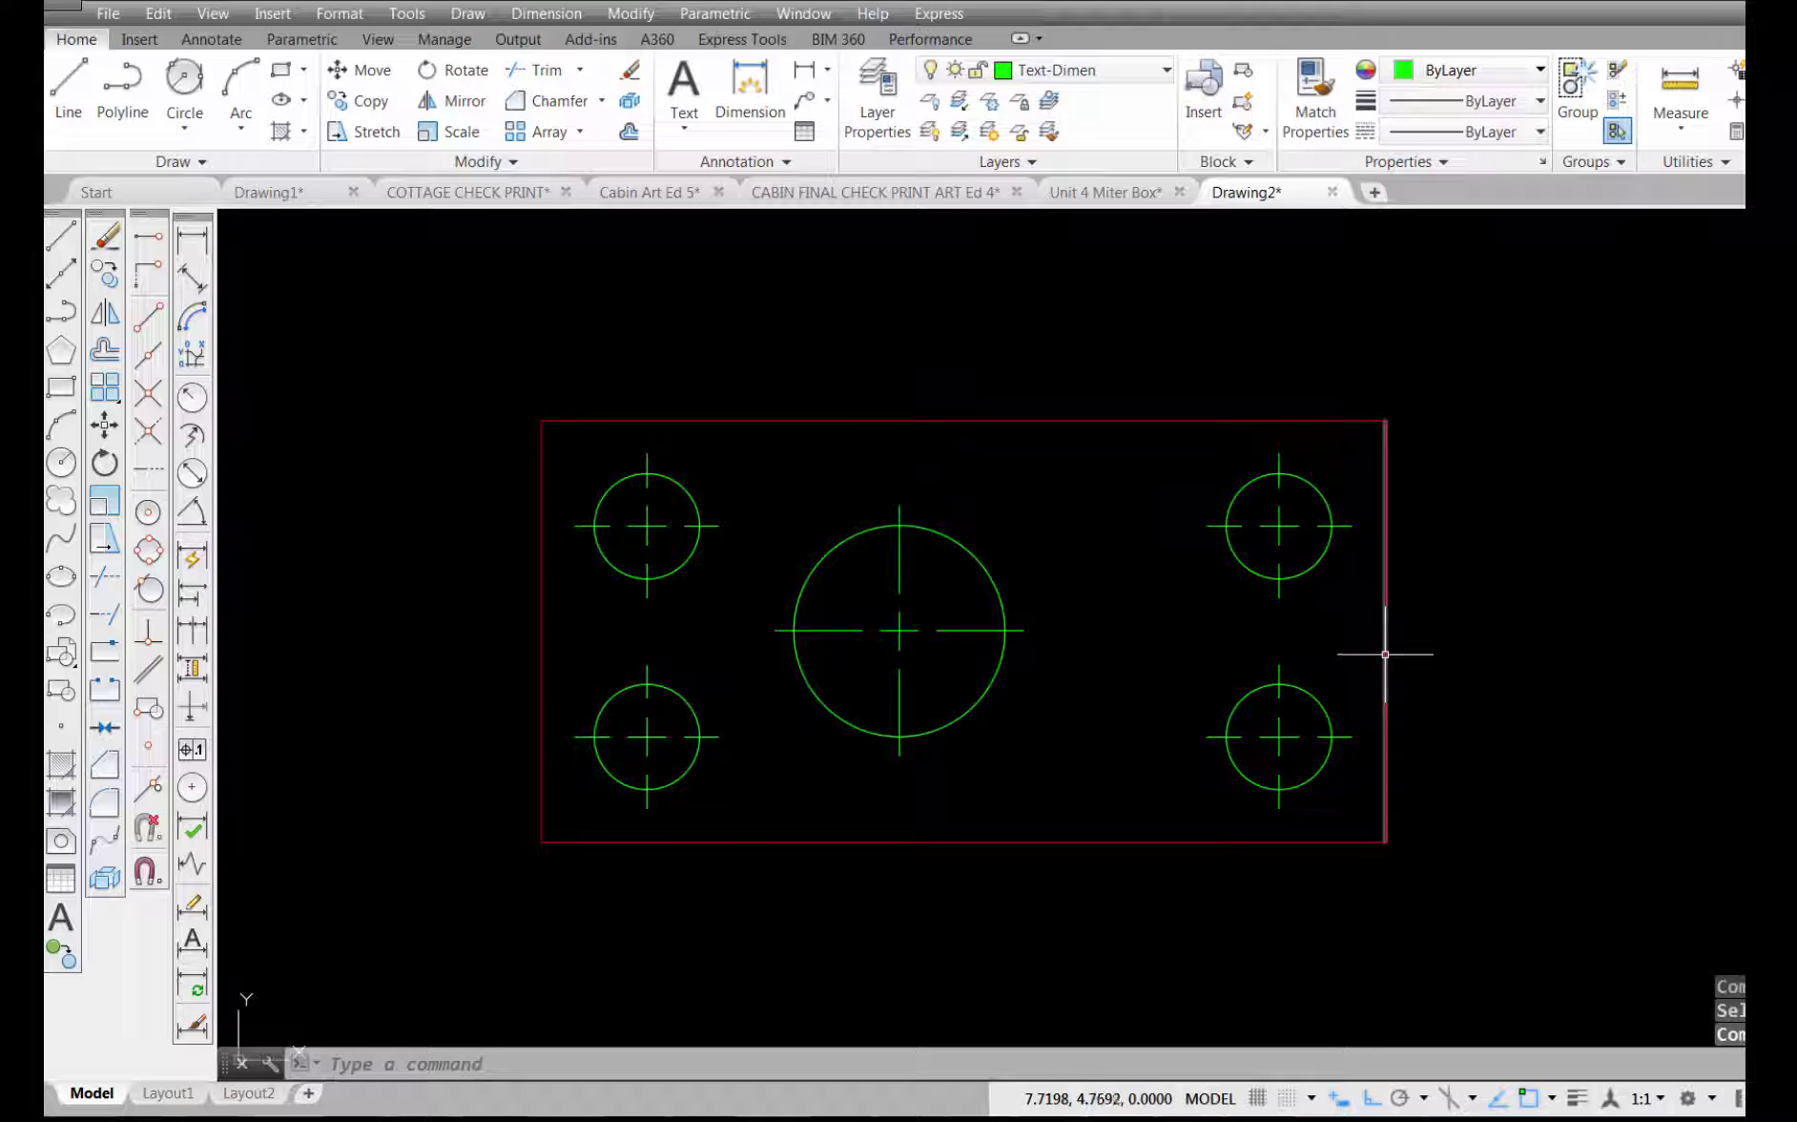
left_click(1246, 485)
left_click(1263, 683)
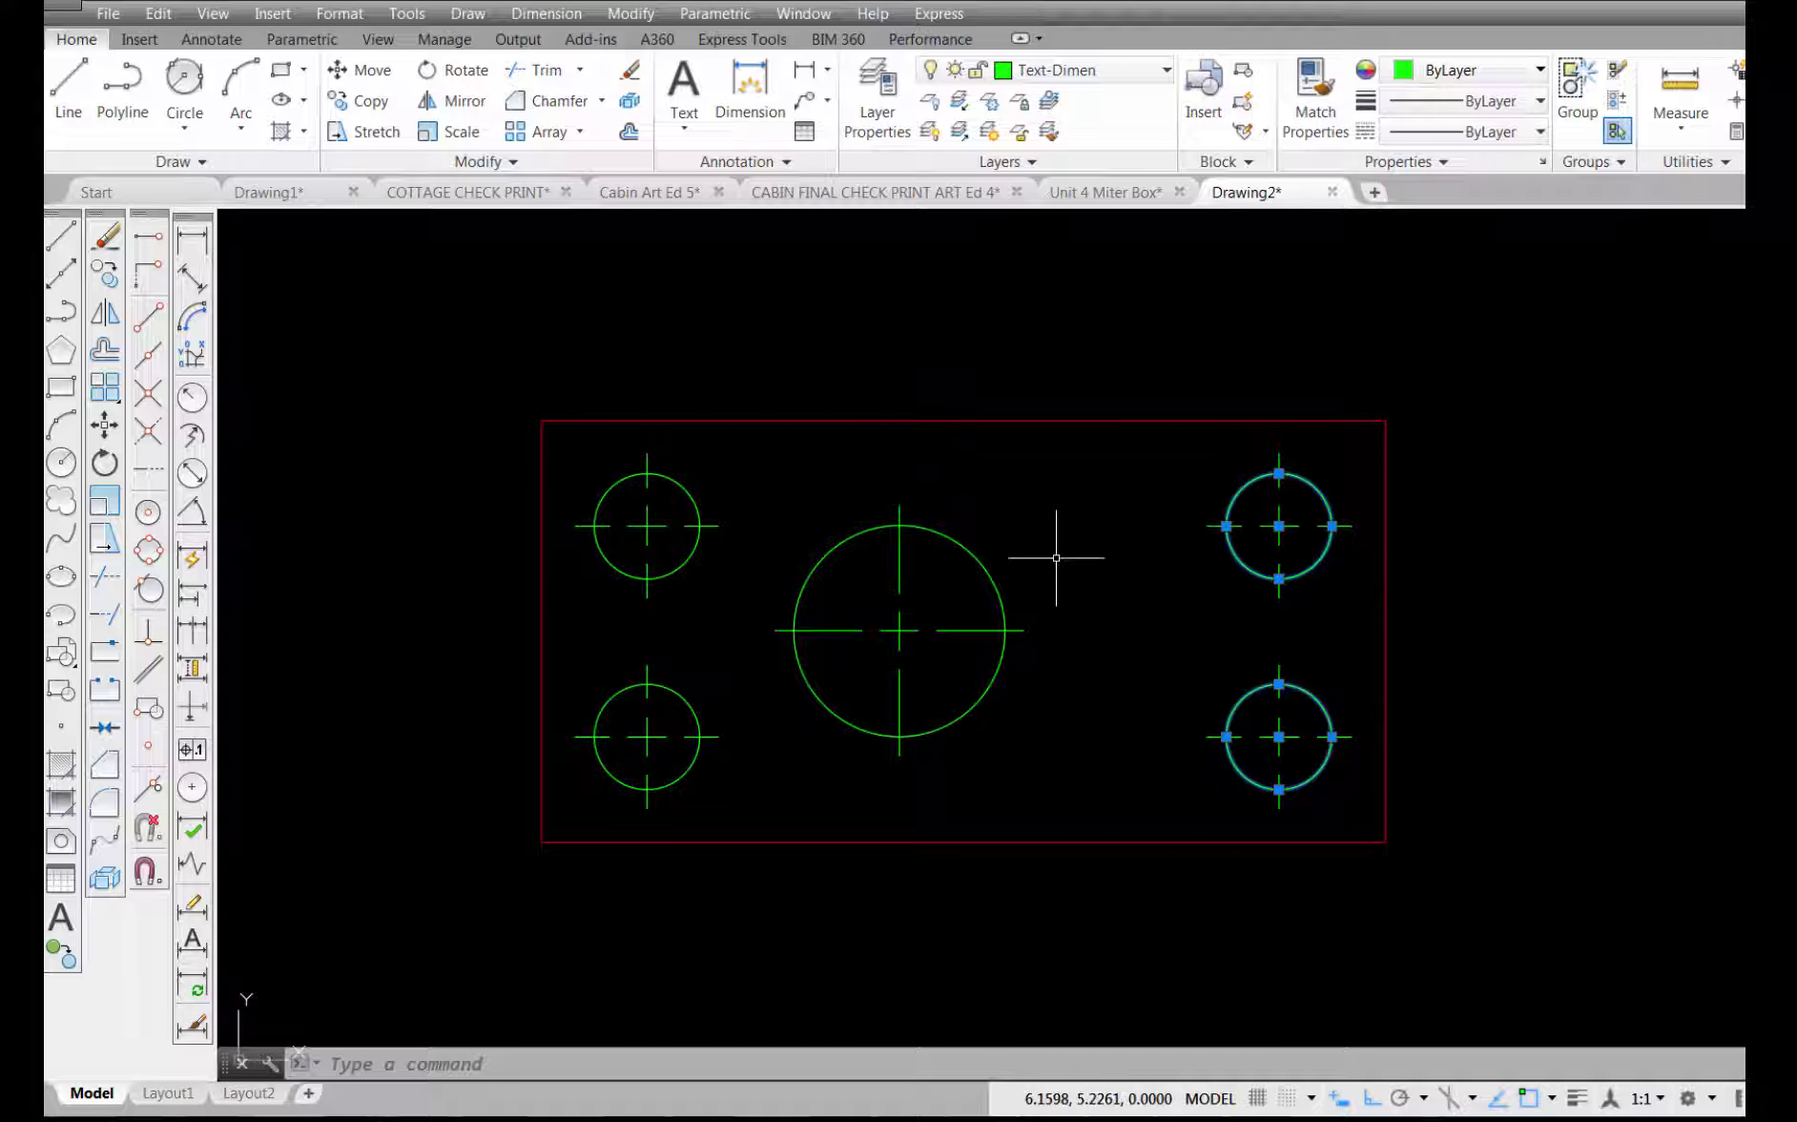
Step: Add the centre and two left circles to the selection and put all five on the Visible layer
left_click(988, 568)
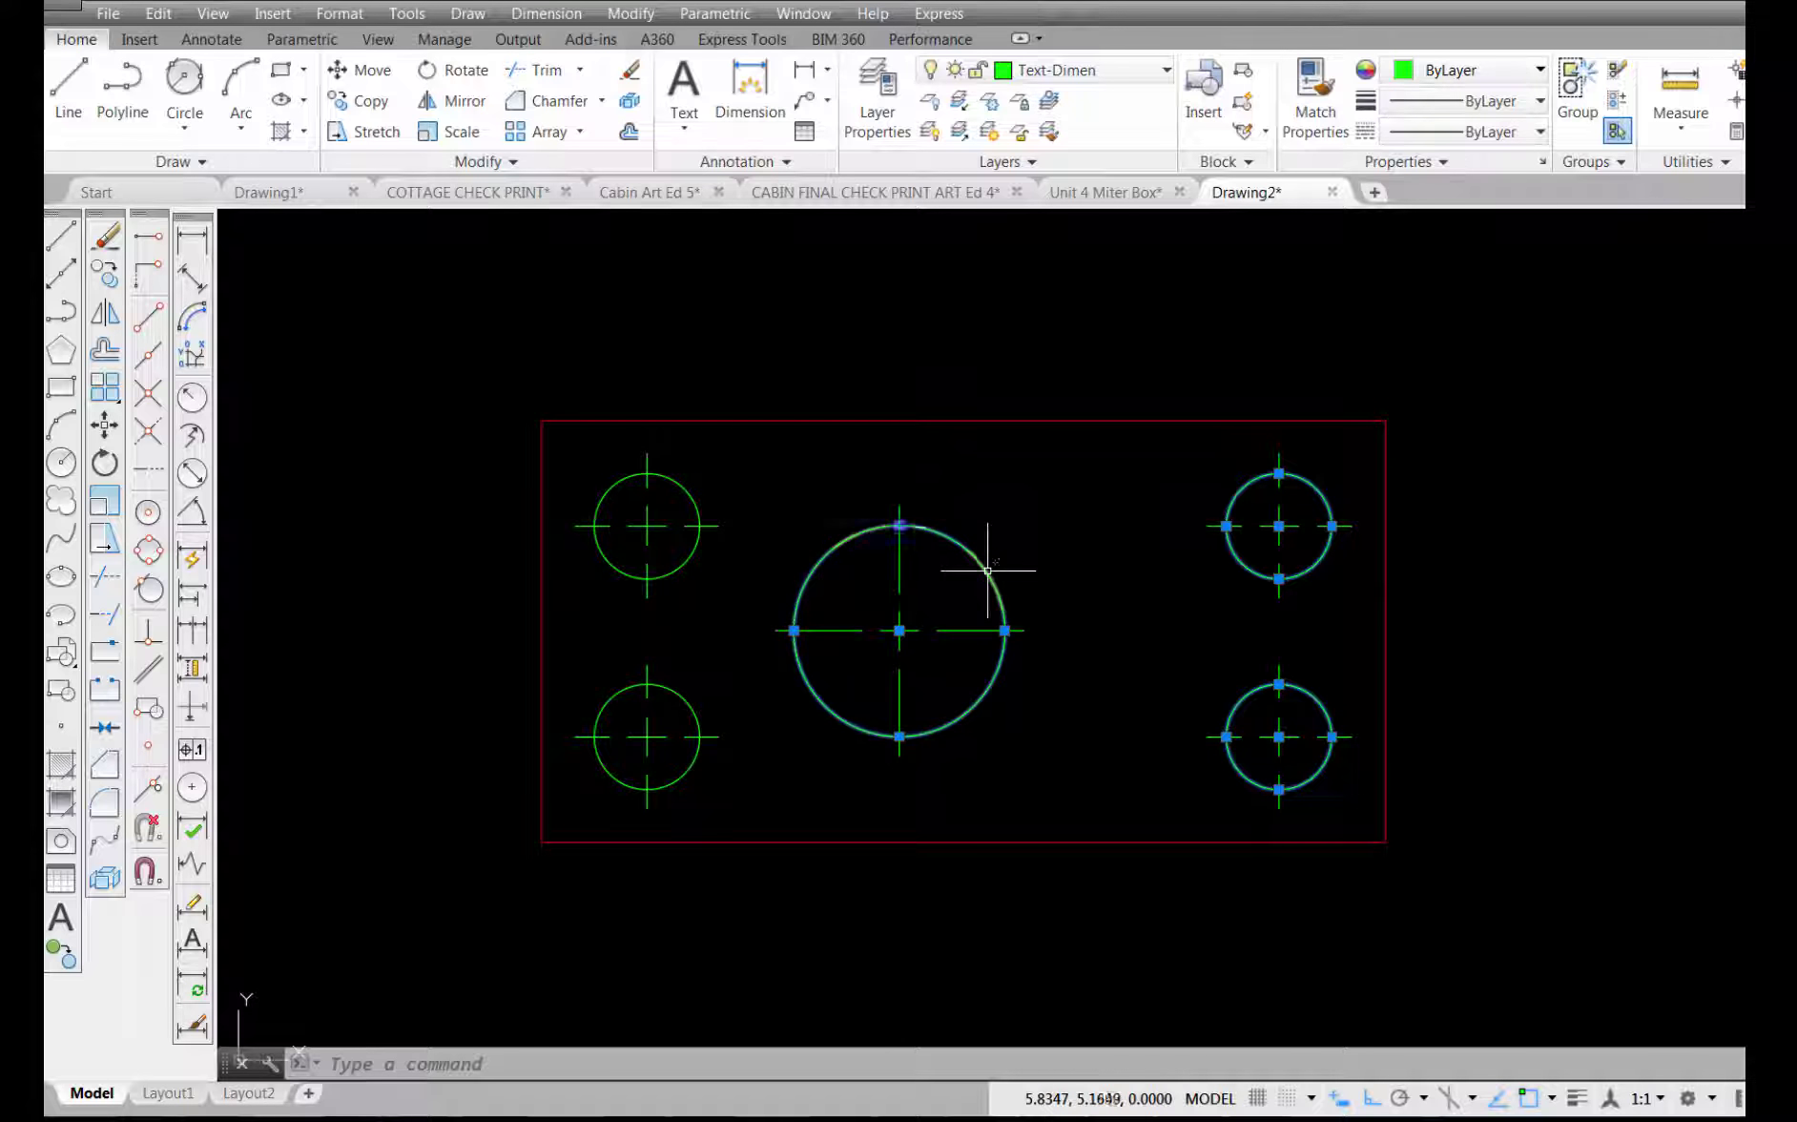
left_click(699, 506)
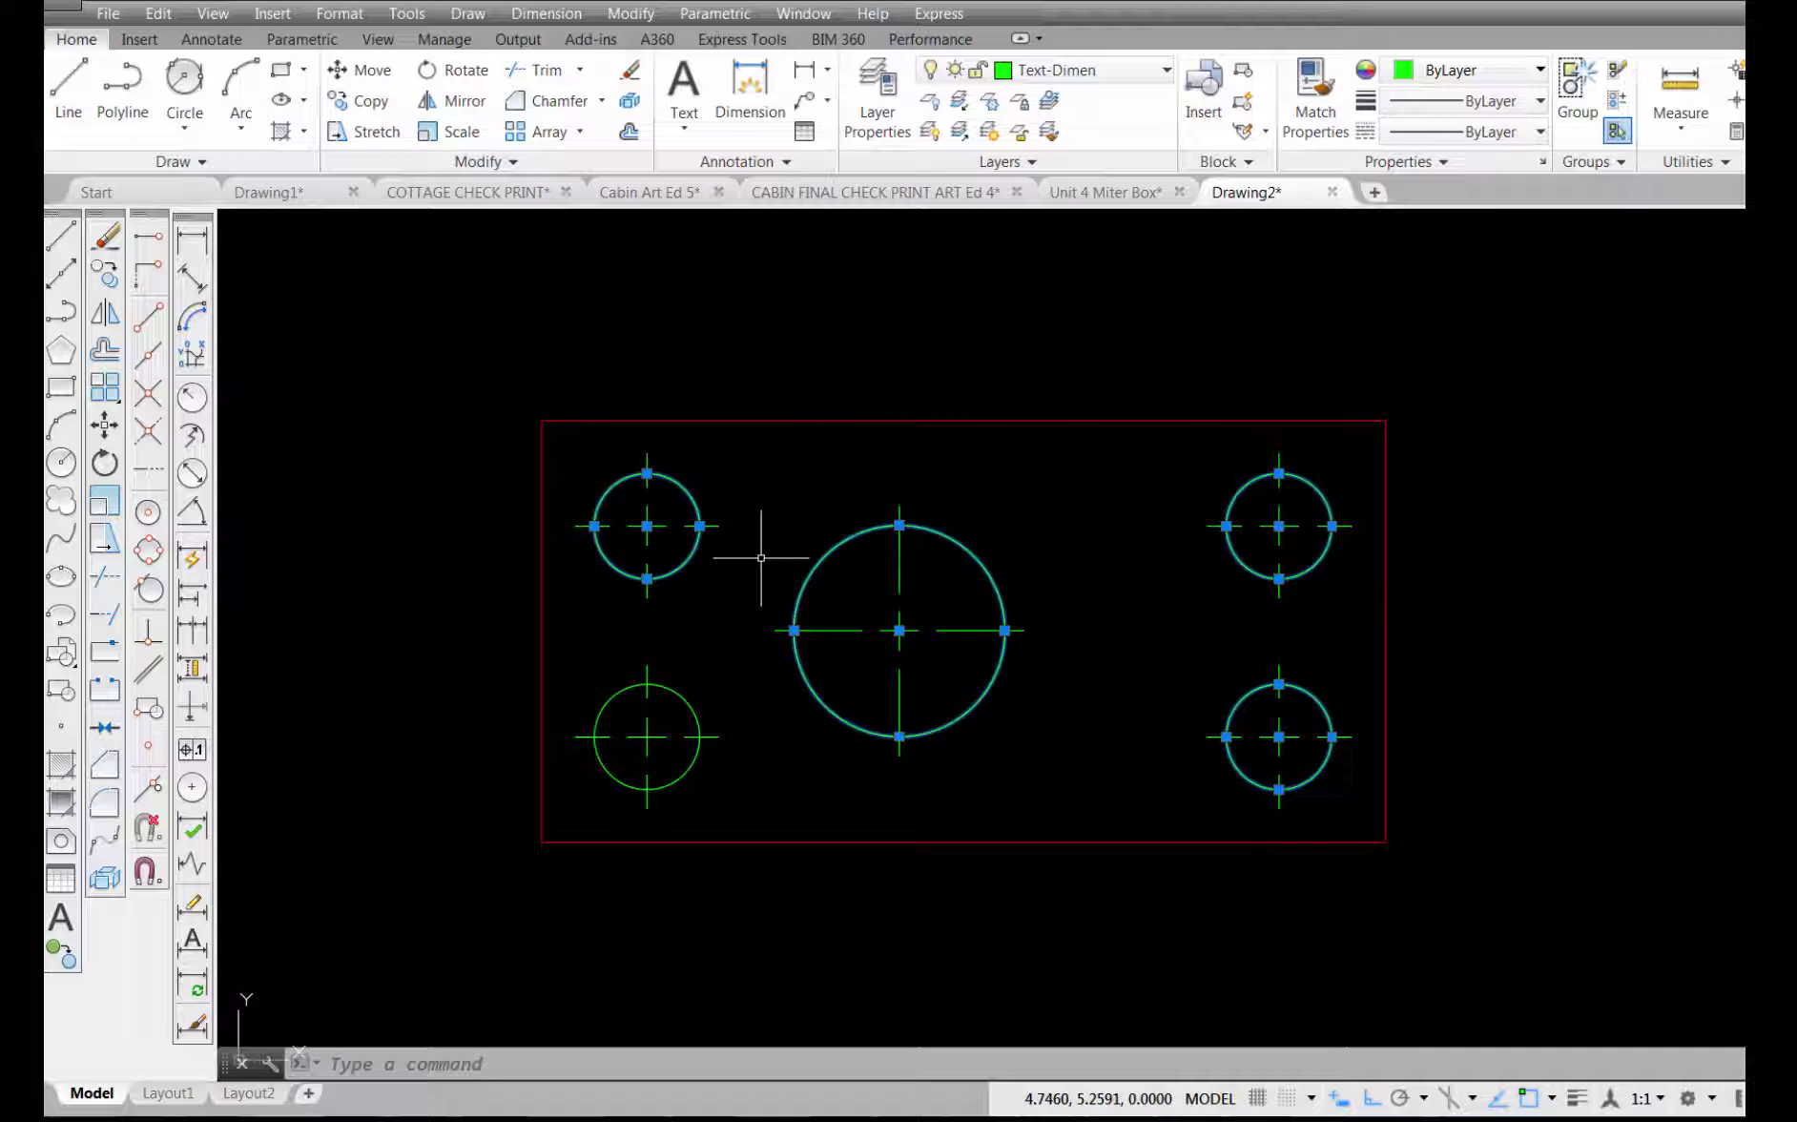
left_click(685, 702)
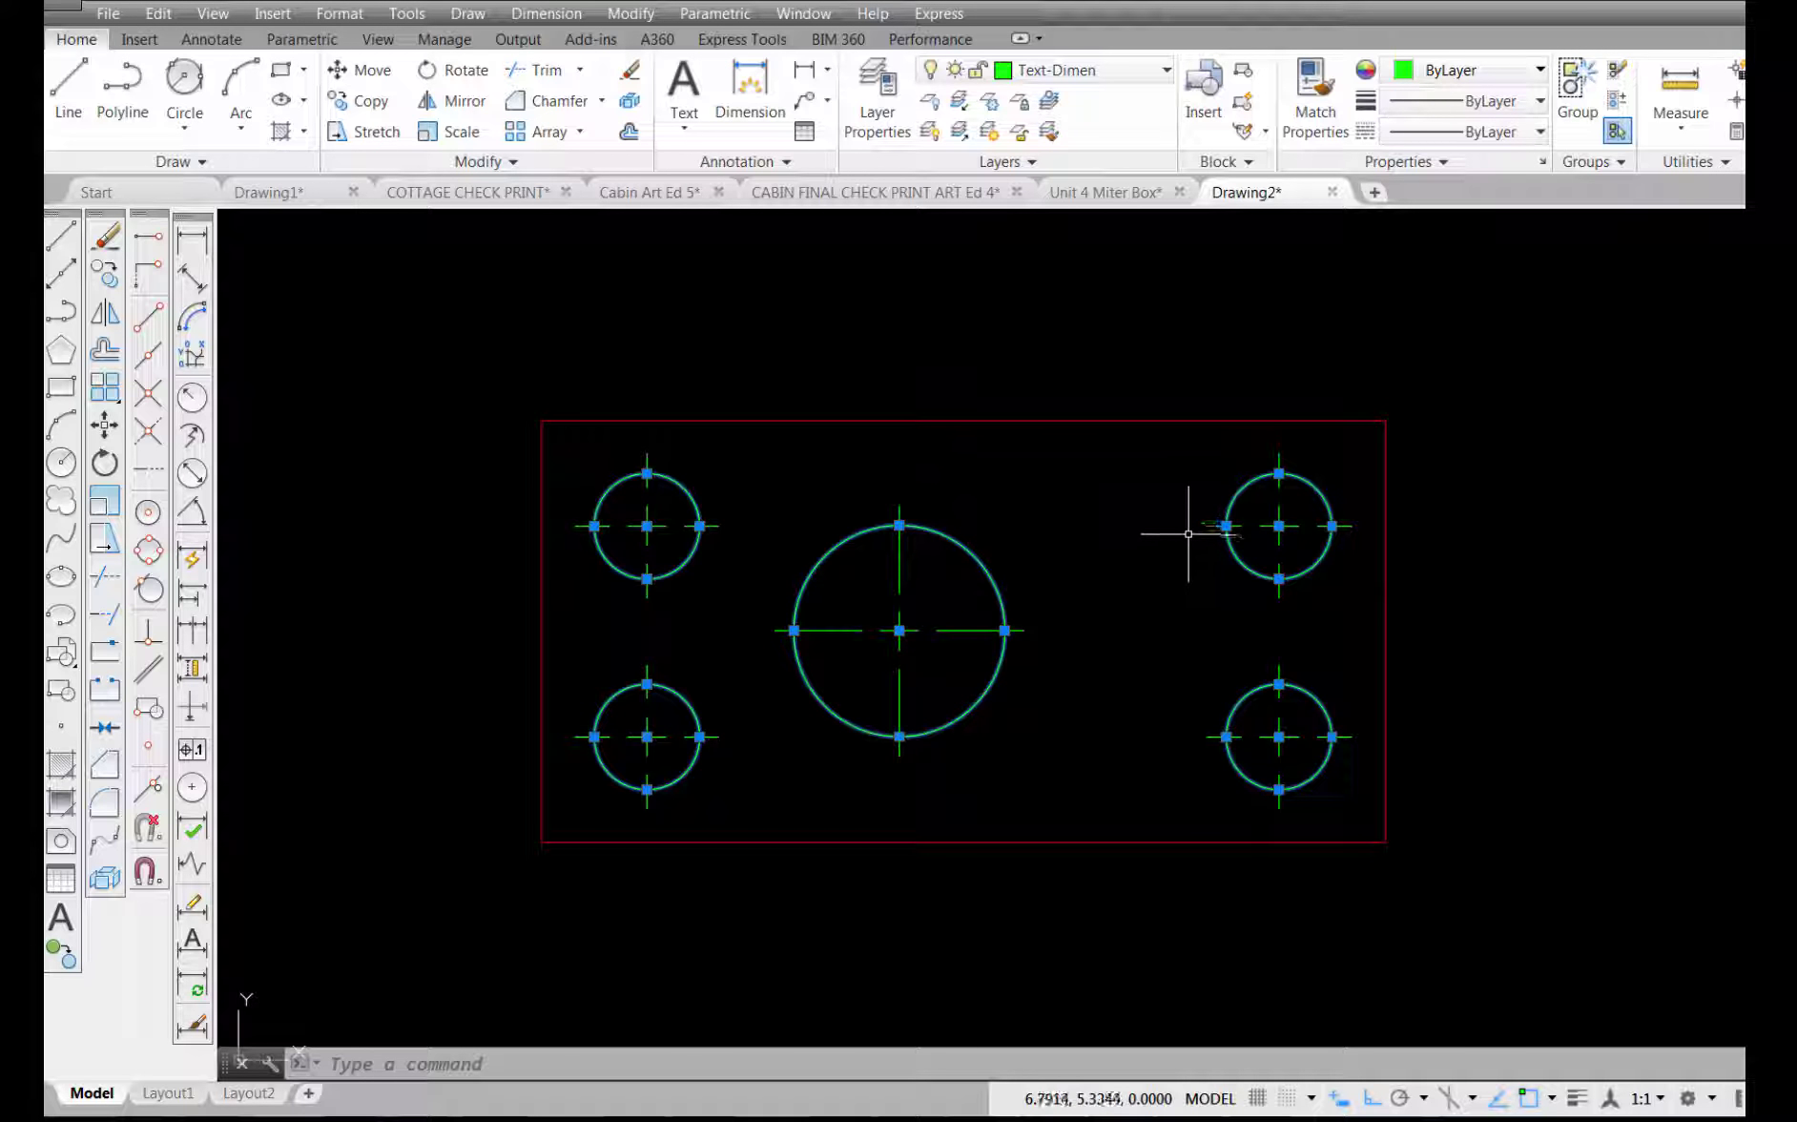
left_click(1166, 71)
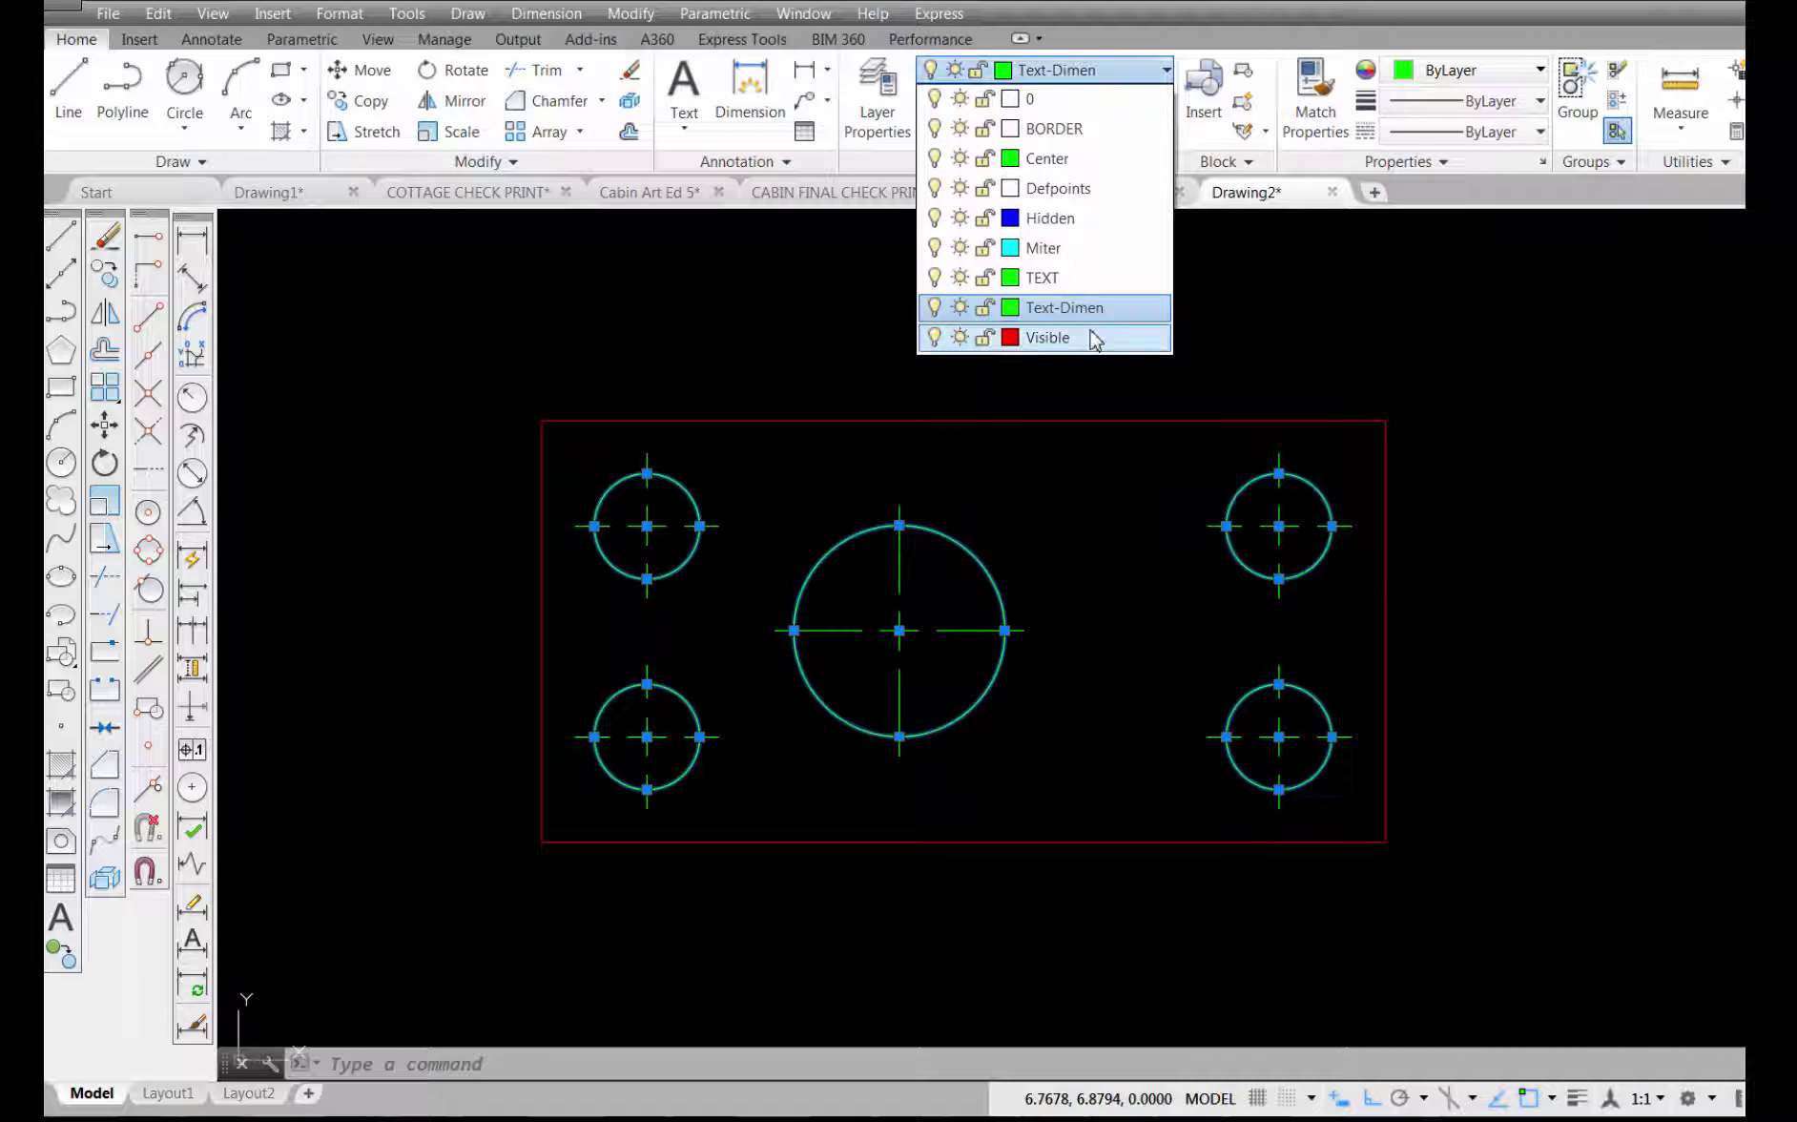
left_click(1053, 339)
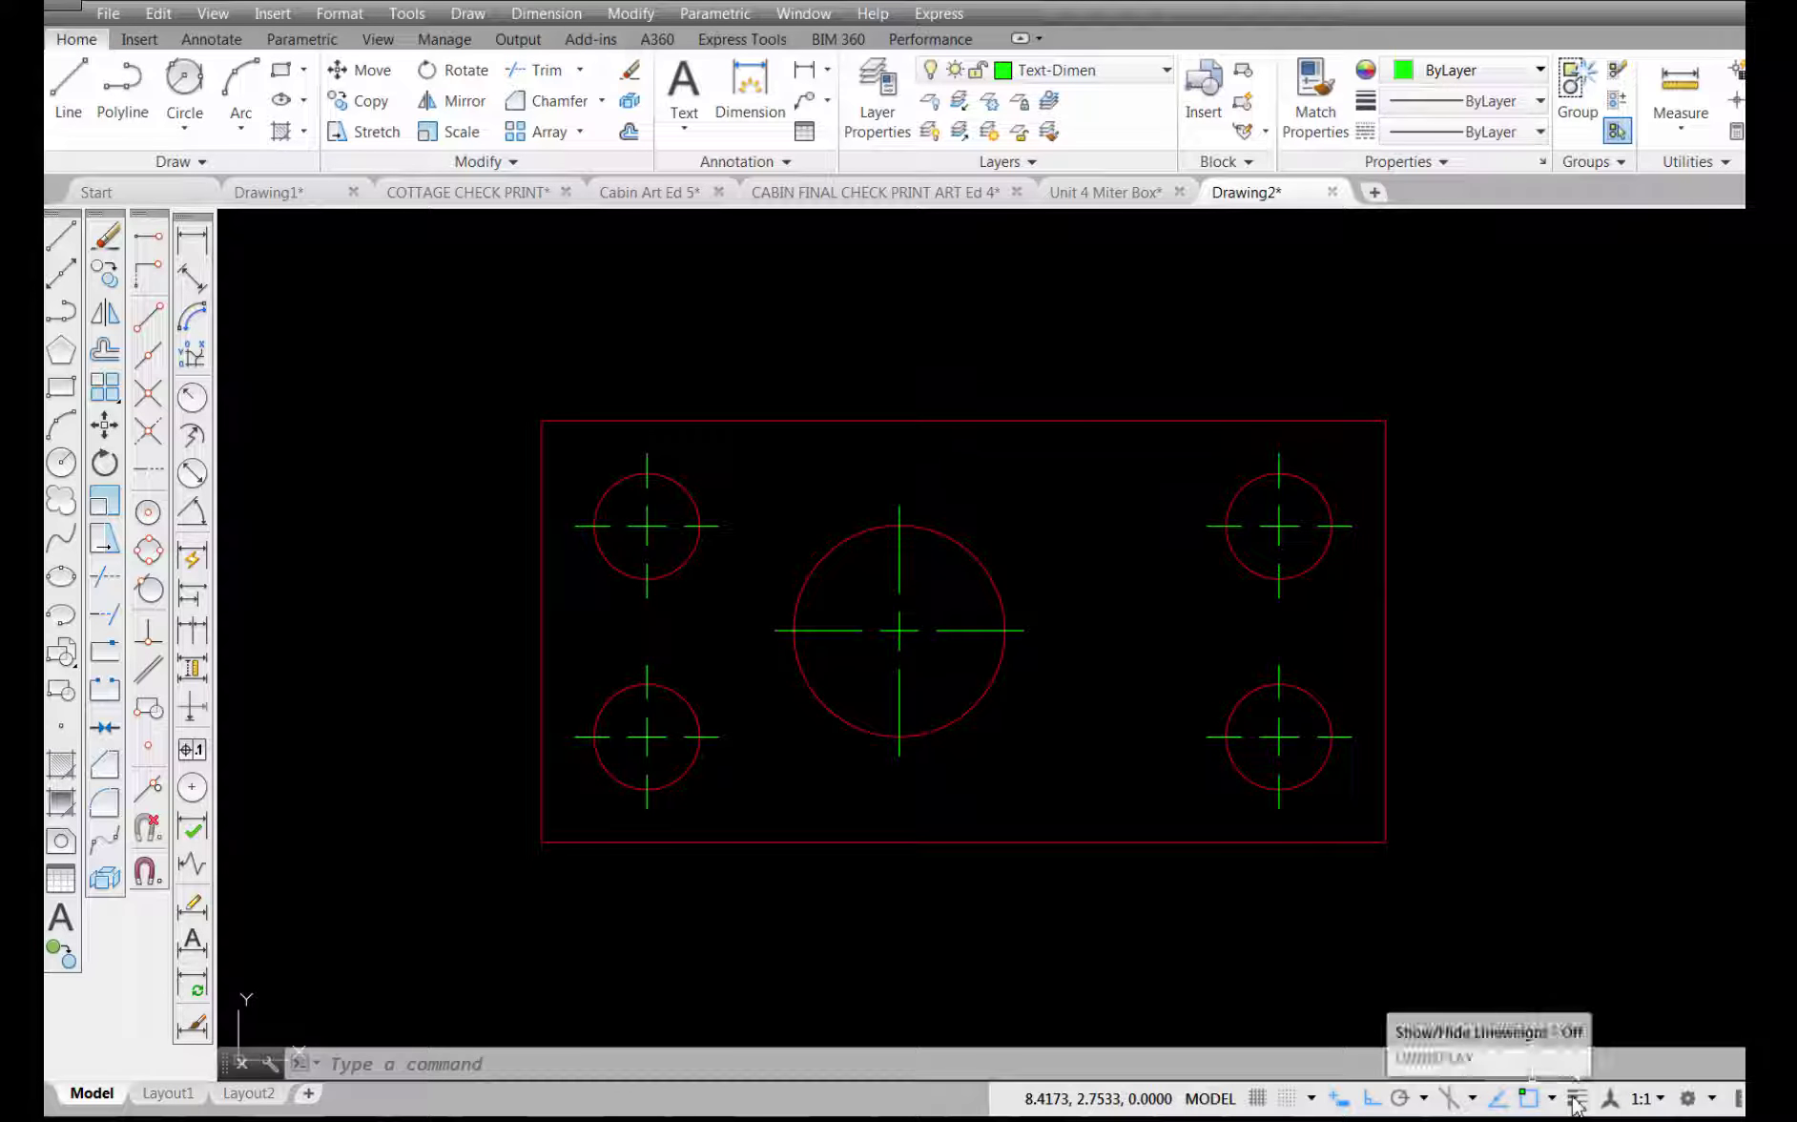
Step: Turn lineweight display on and check the layers in the Layer Properties Manager
left_click(1577, 1100)
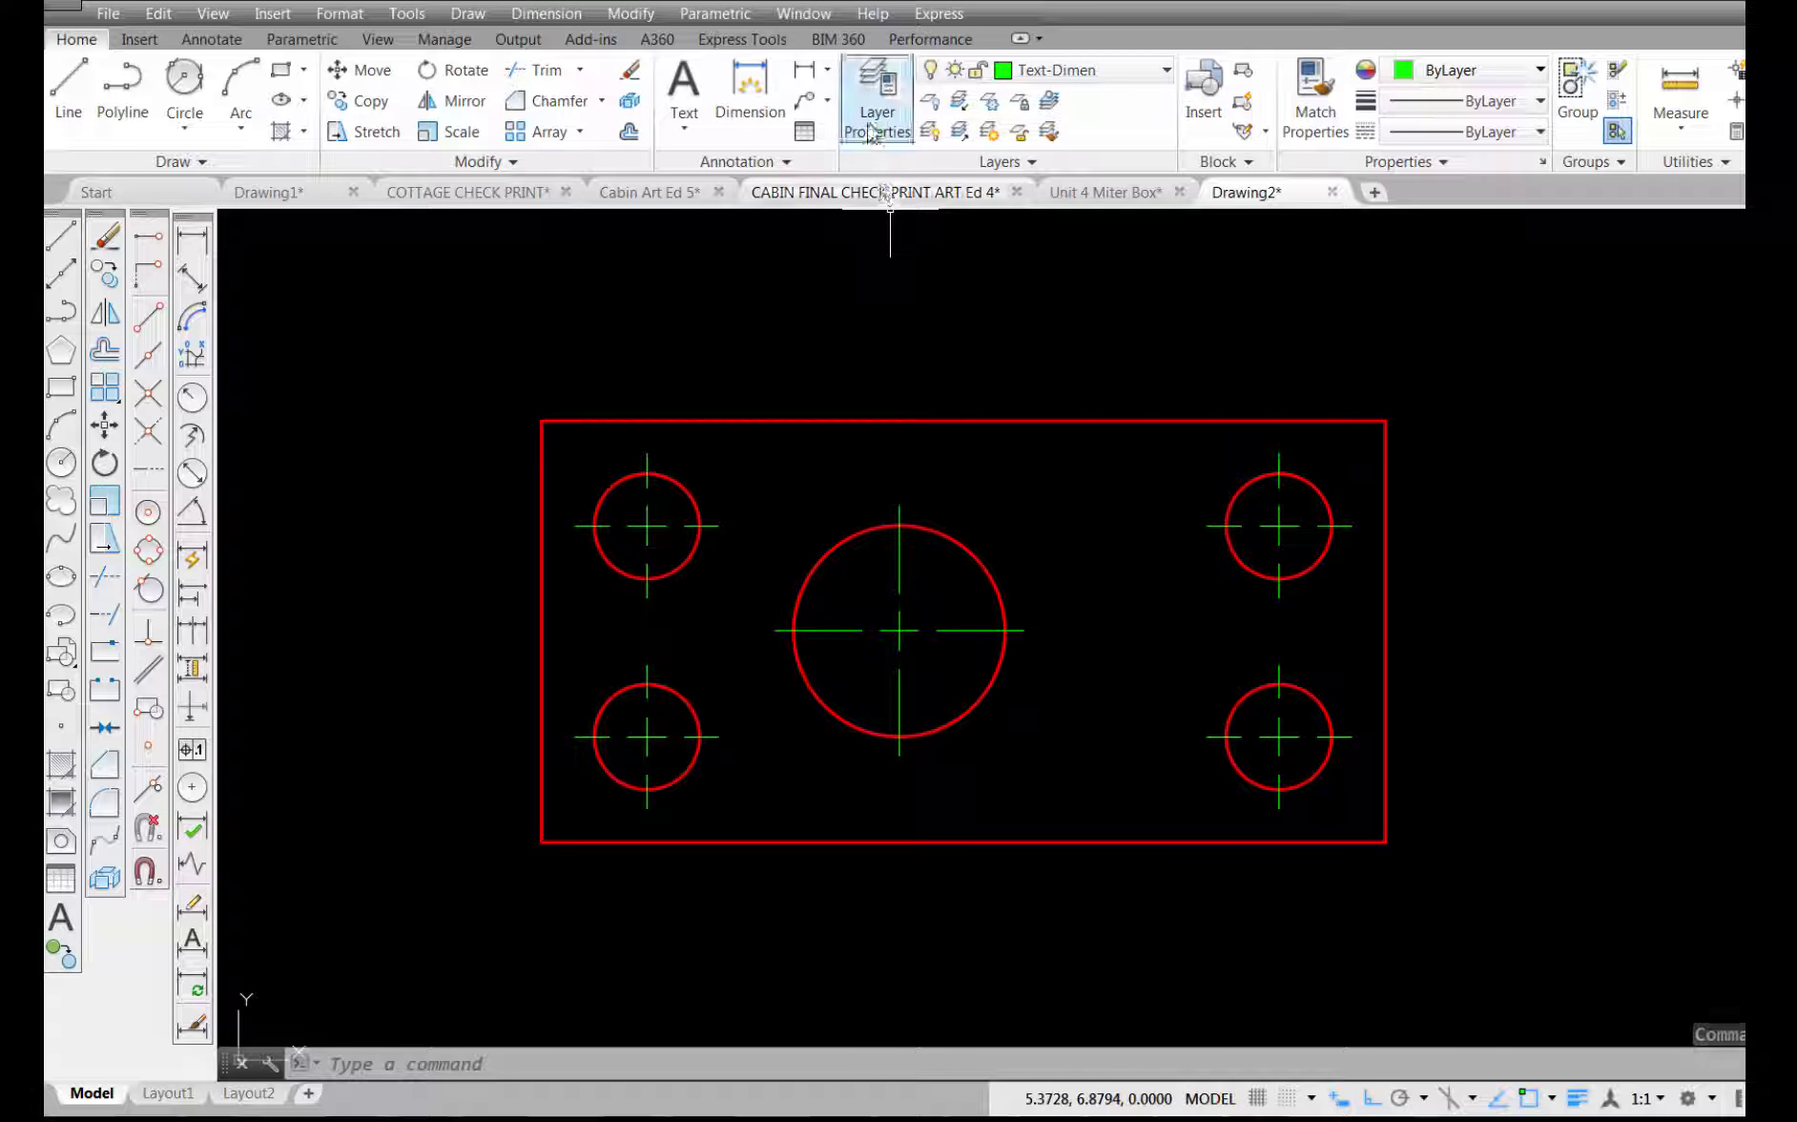
left_click(876, 86)
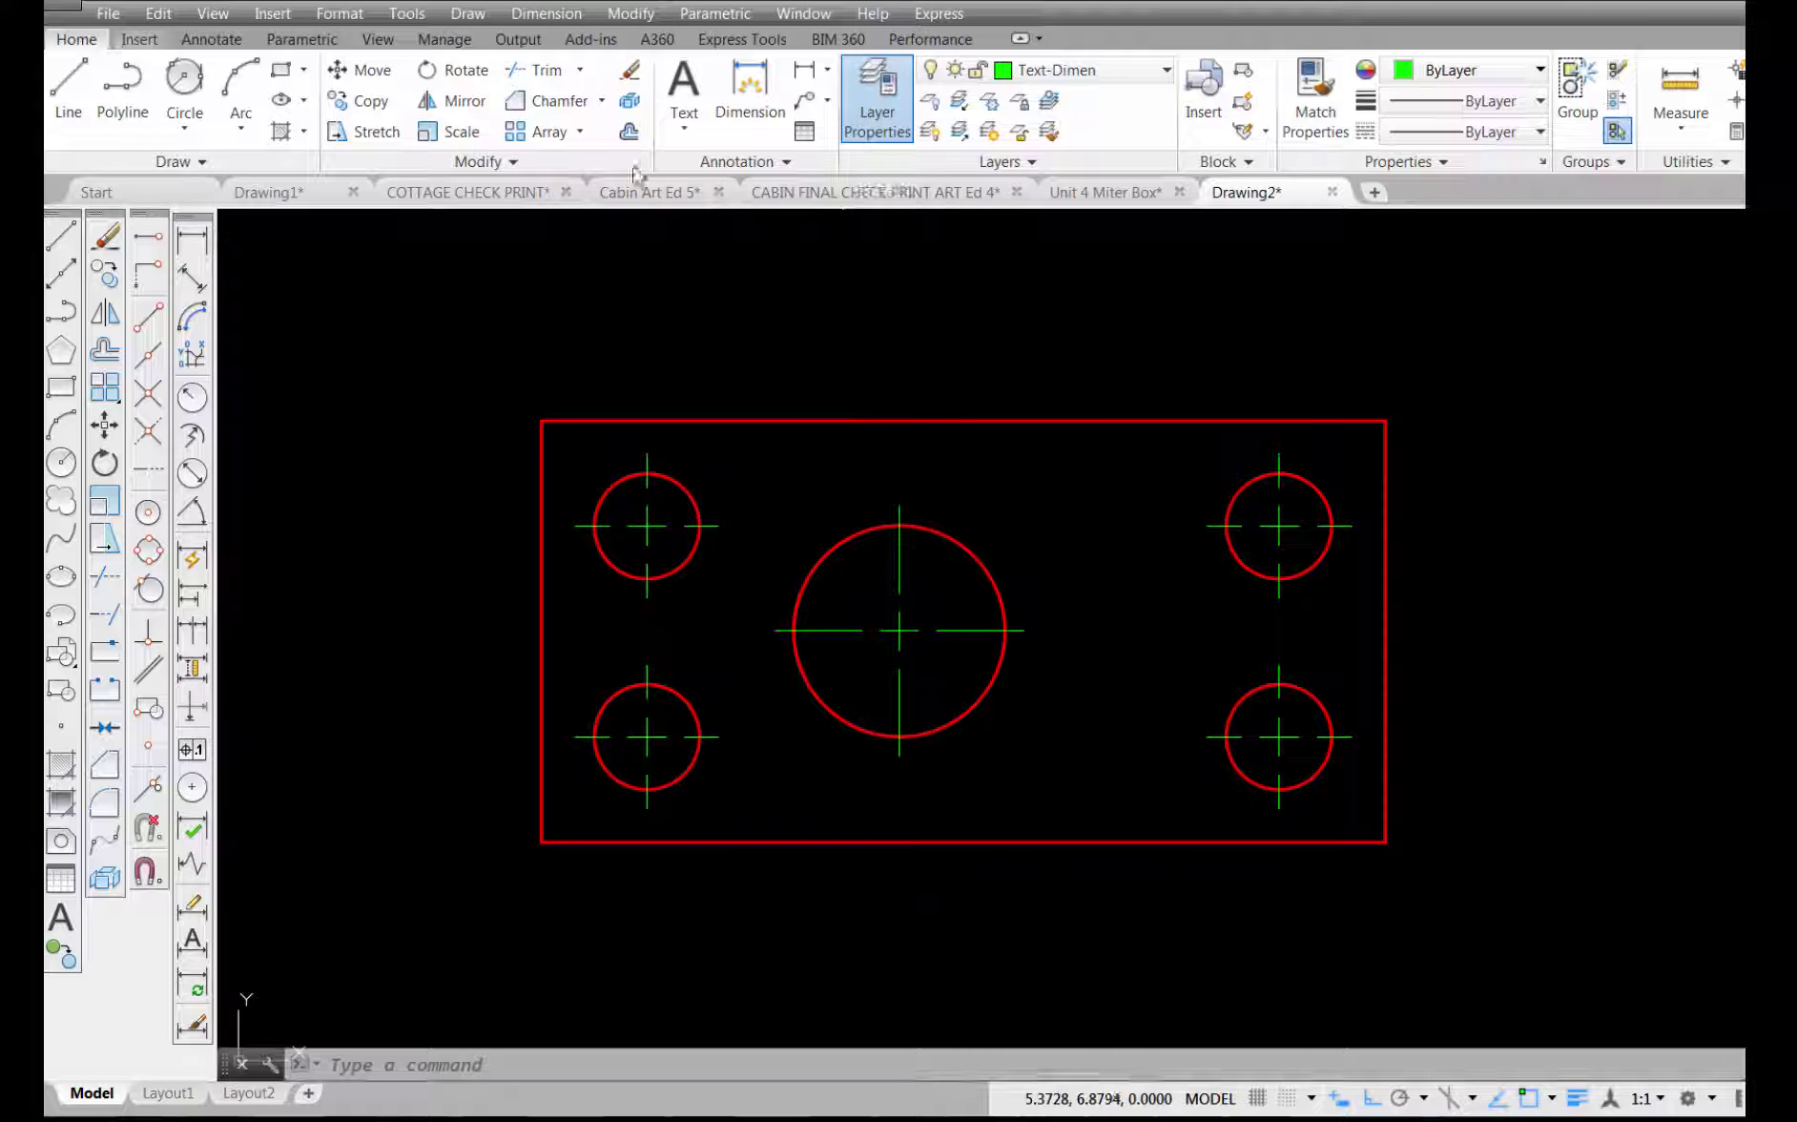
left_click(106, 32)
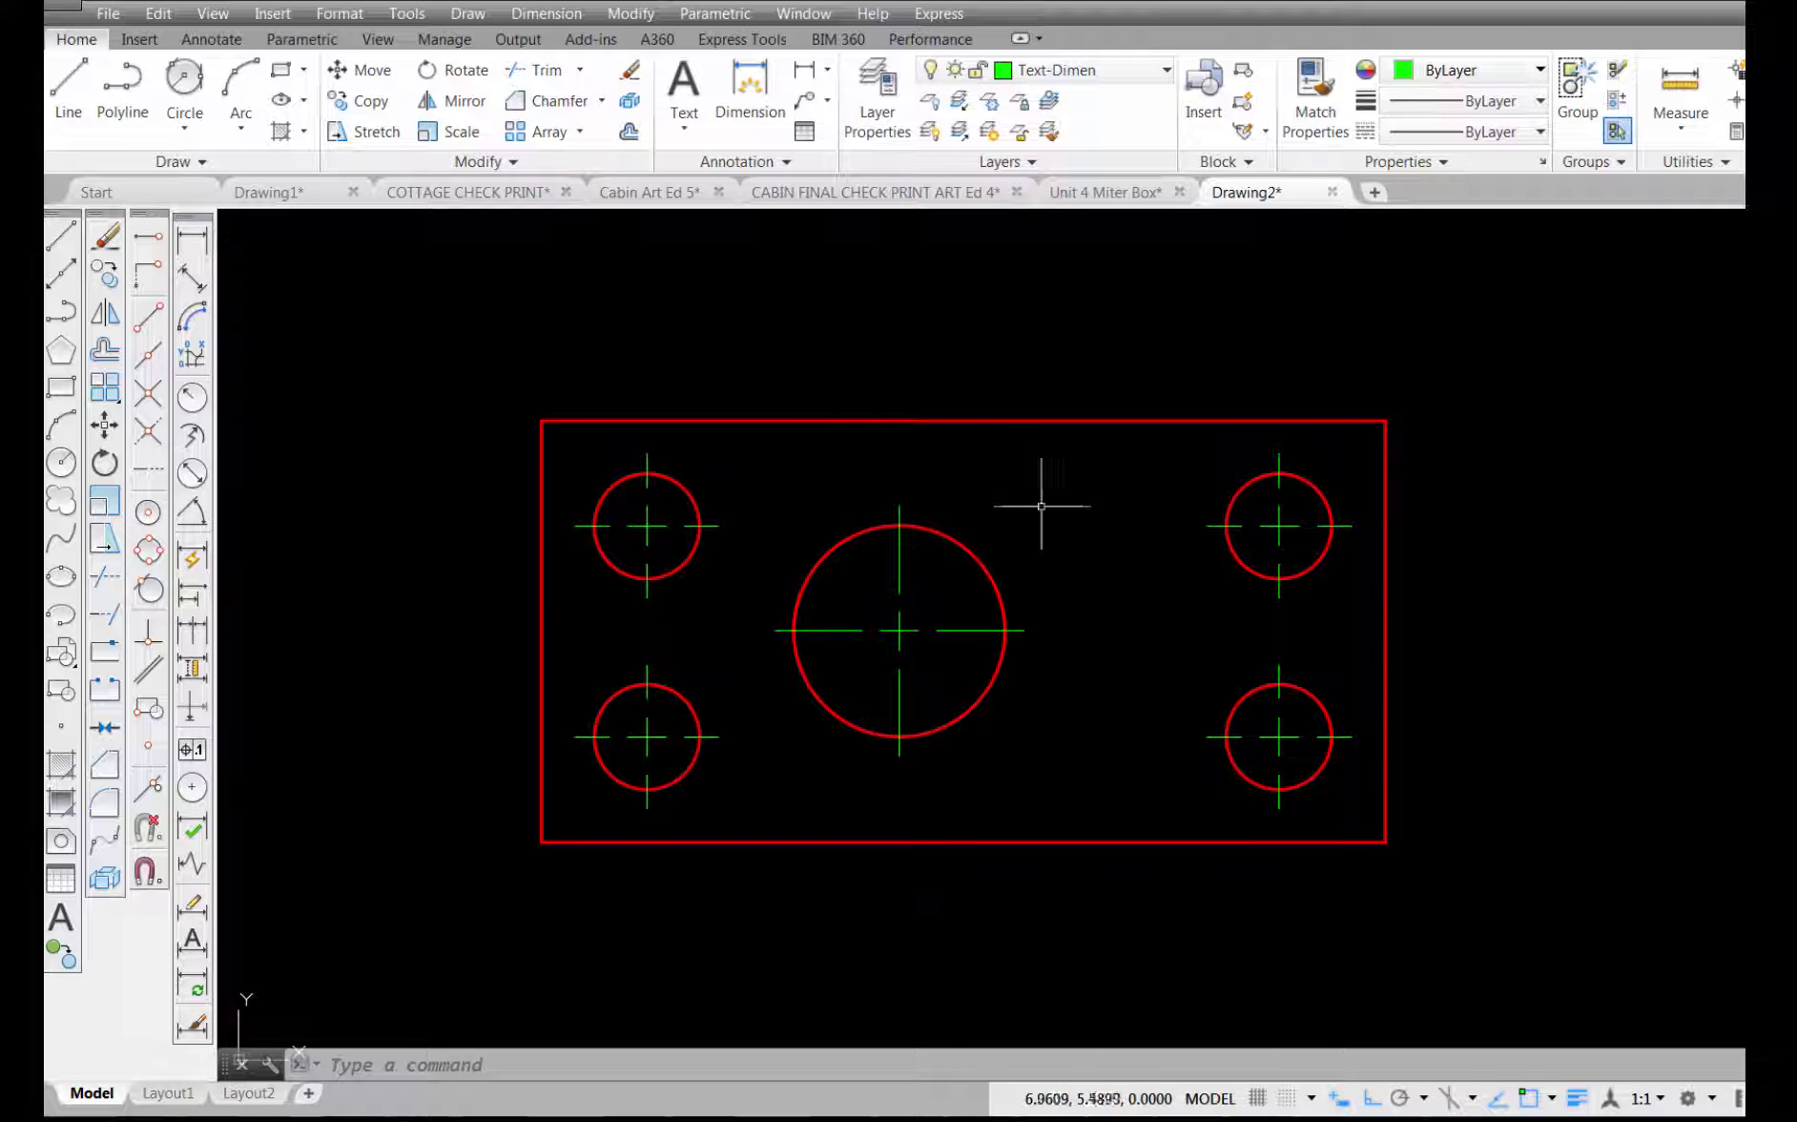
left_click(1576, 1101)
left_click(1576, 1101)
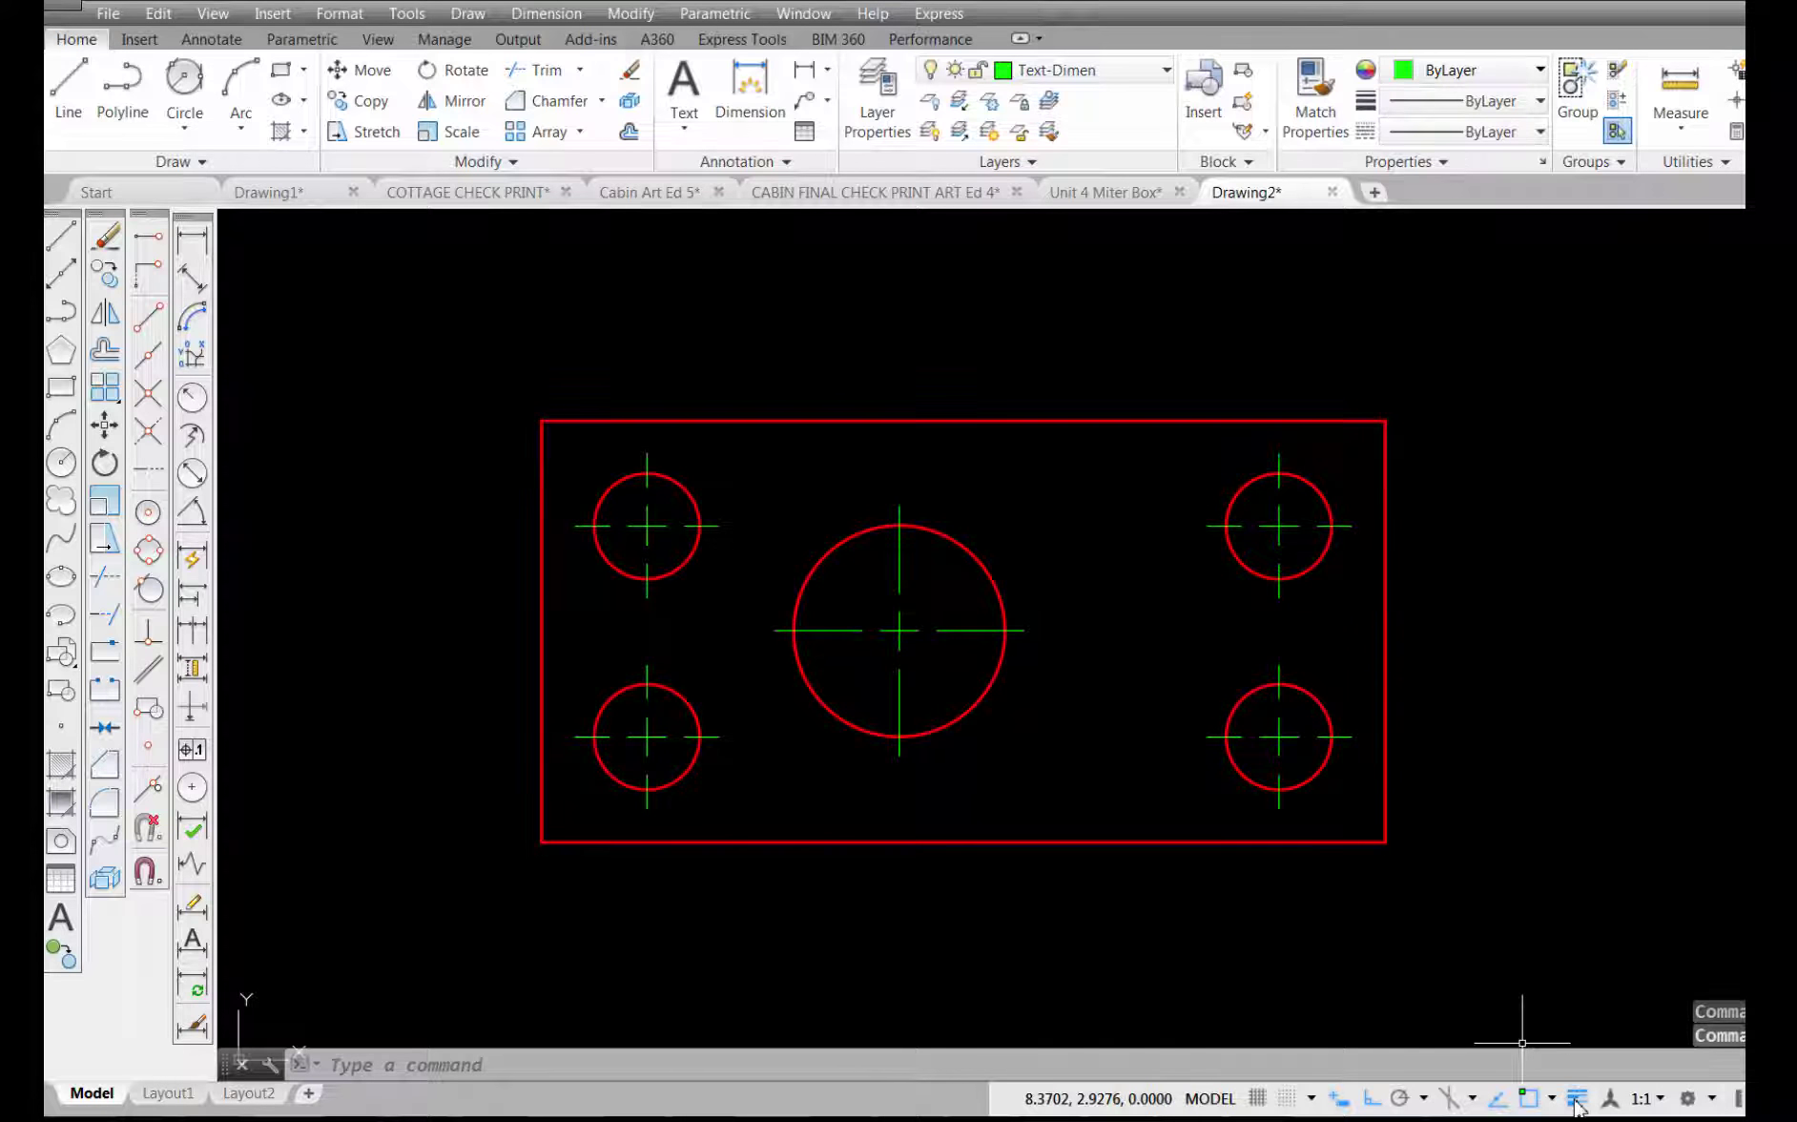
Step: Zoom in on the right-hand holes, then zoom back out to the whole plate
scroll(1380, 634, "up", 4)
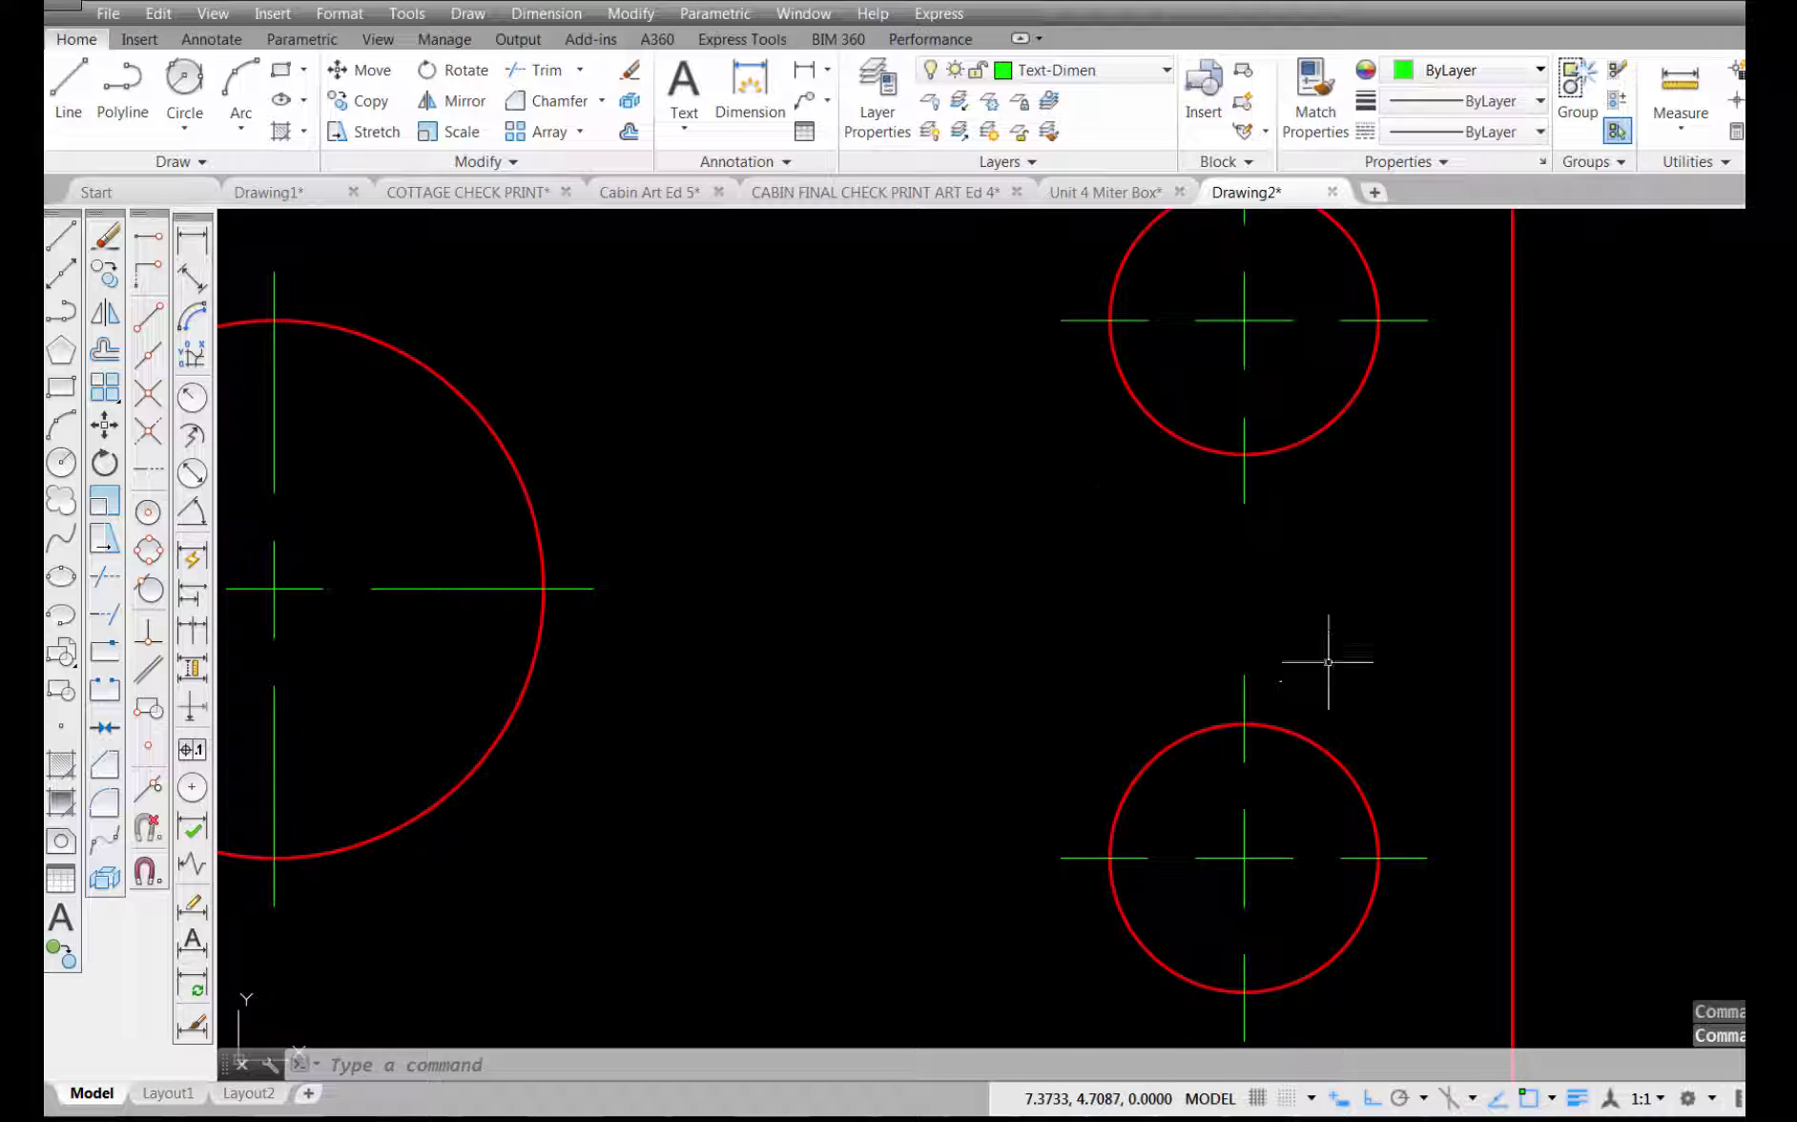
middle_click_drag(1324, 633, 1259, 365)
scroll(1260, 365, "up", 2)
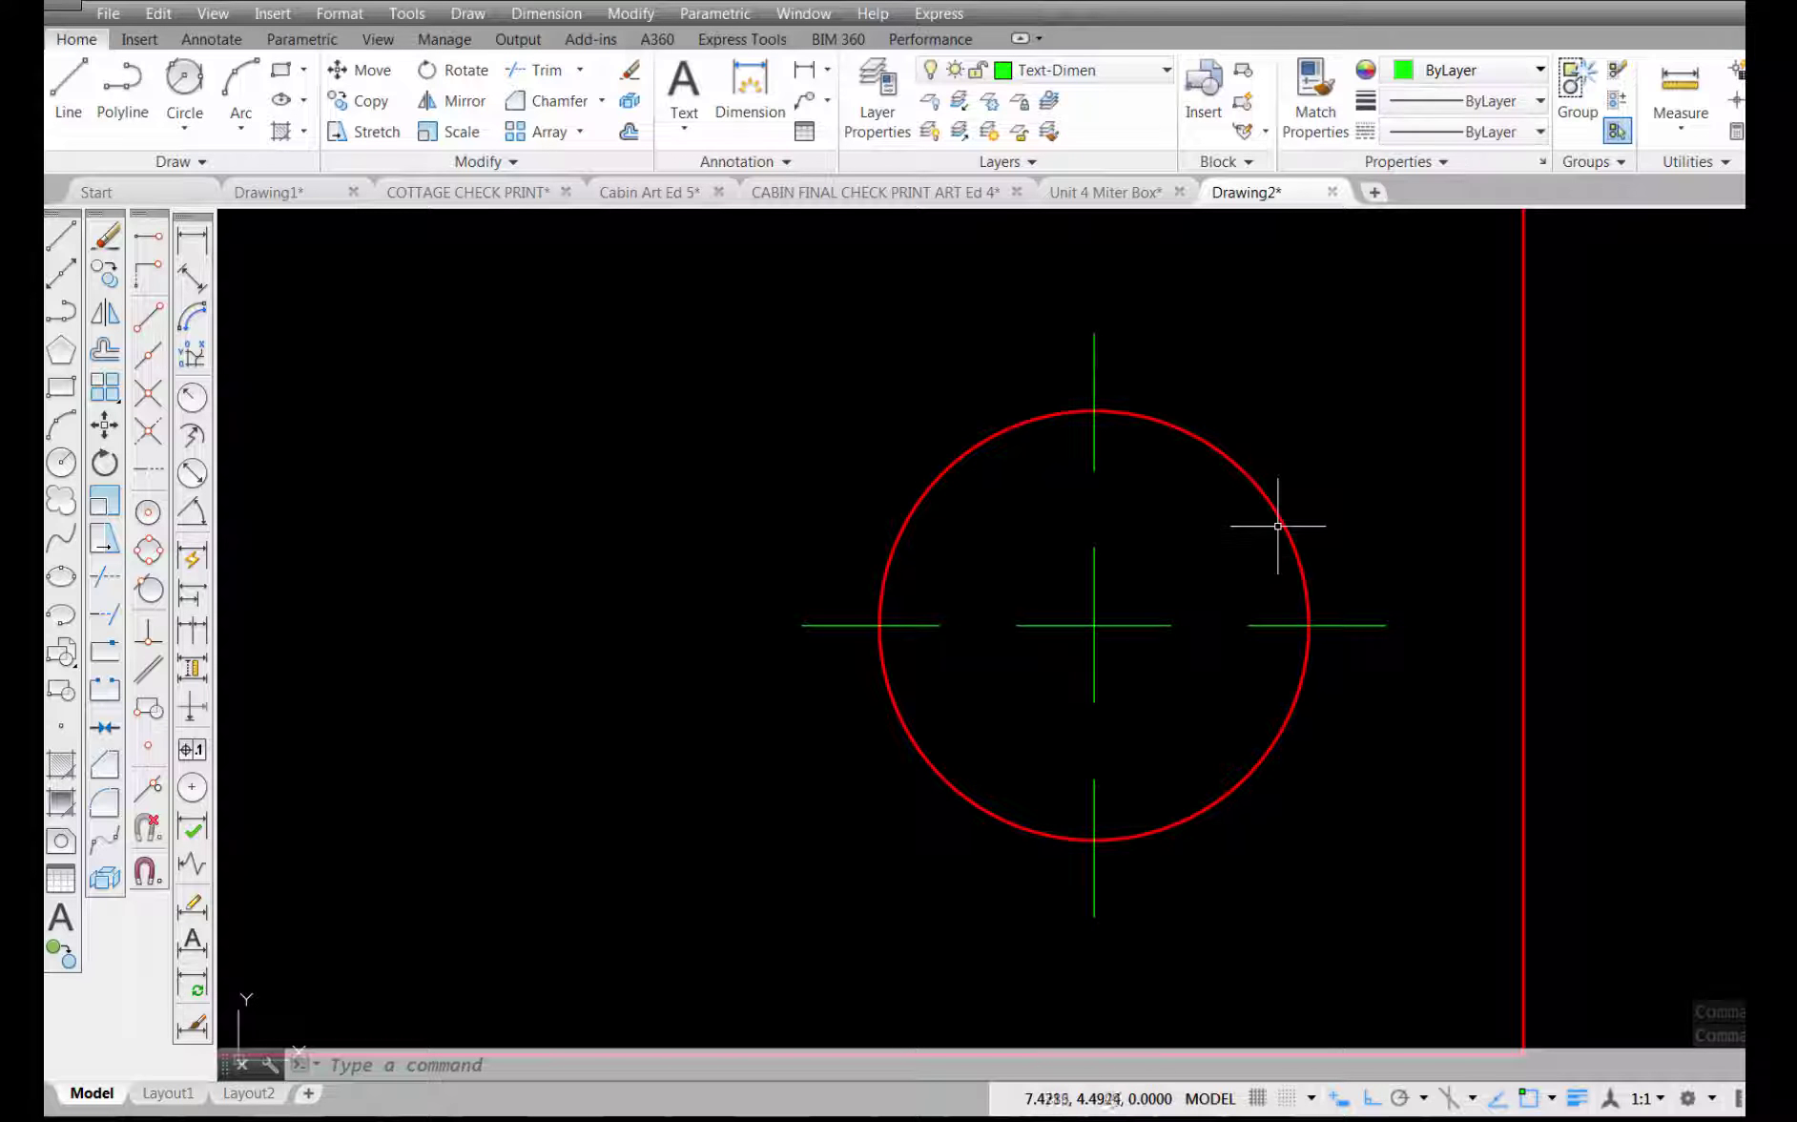
scroll(1370, 523, "down", 2)
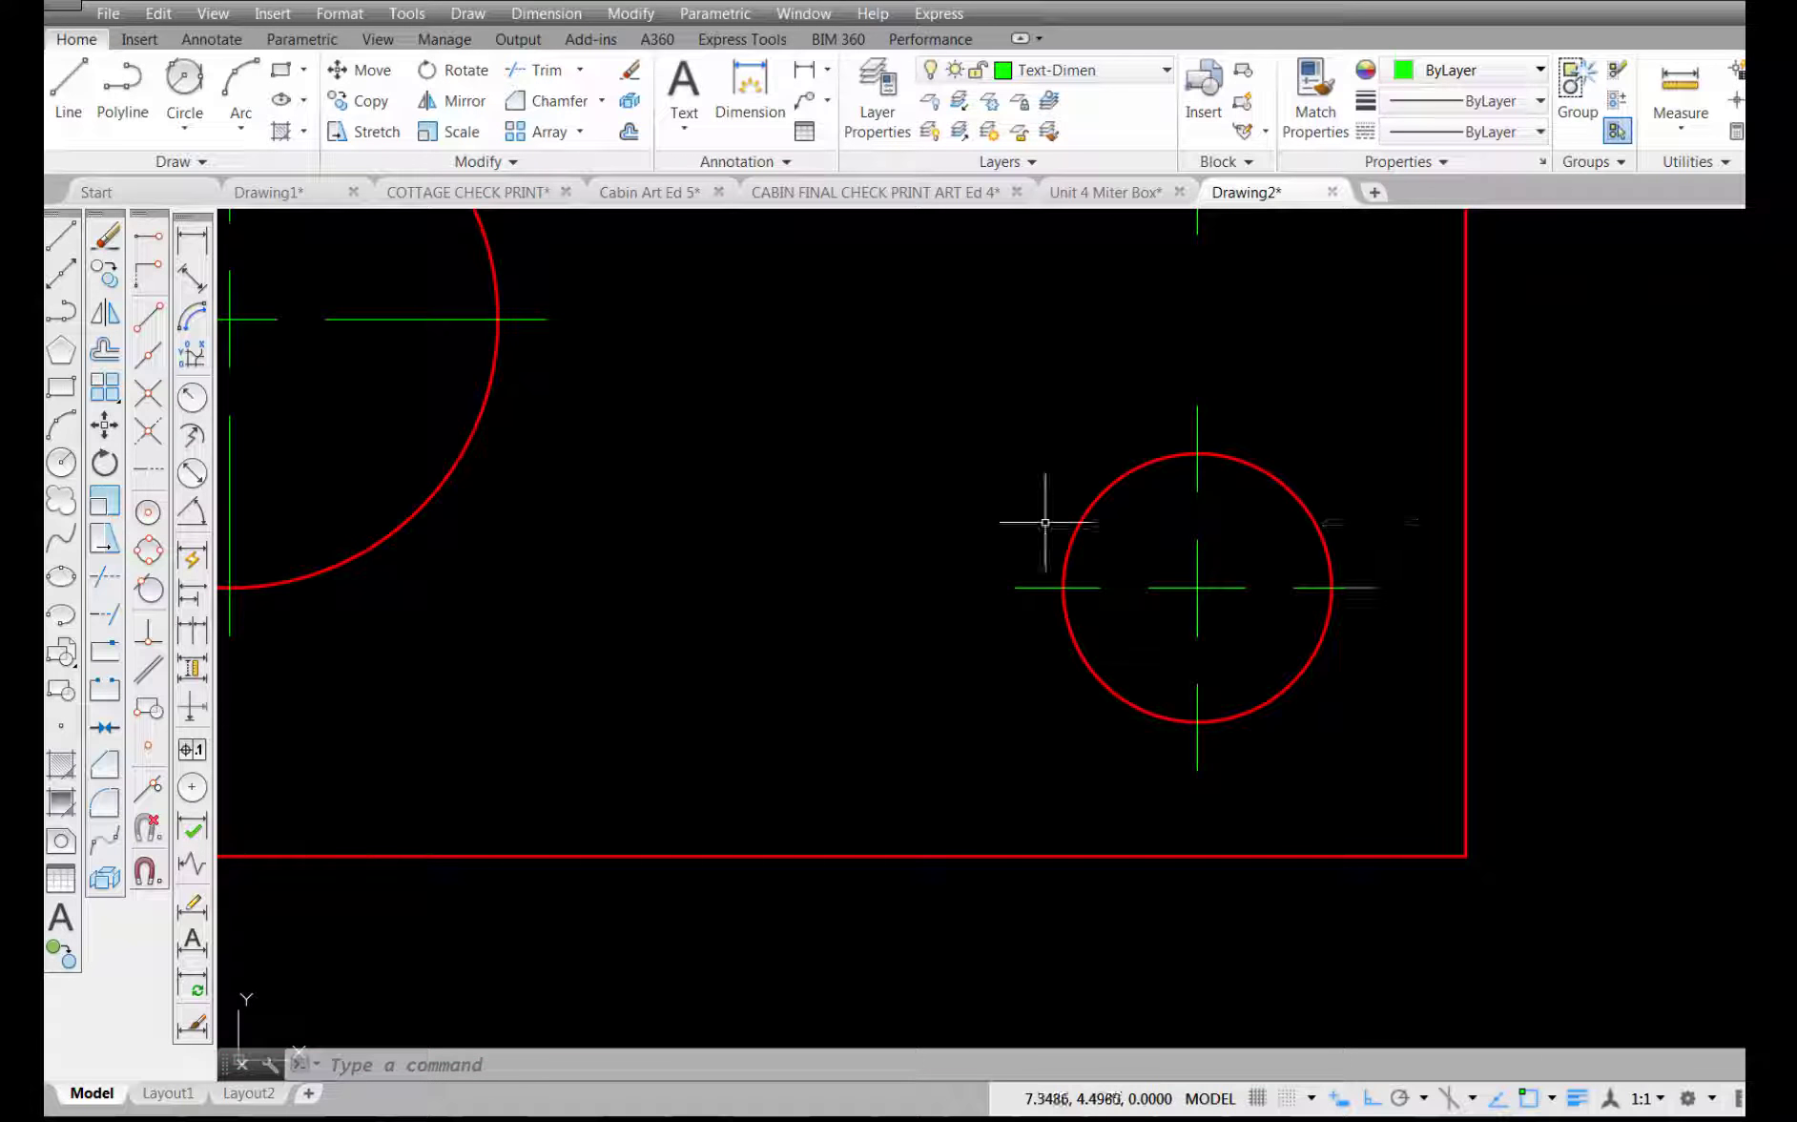
middle_click_drag(803, 454, 1216, 595)
scroll(1099, 545, "down", 2)
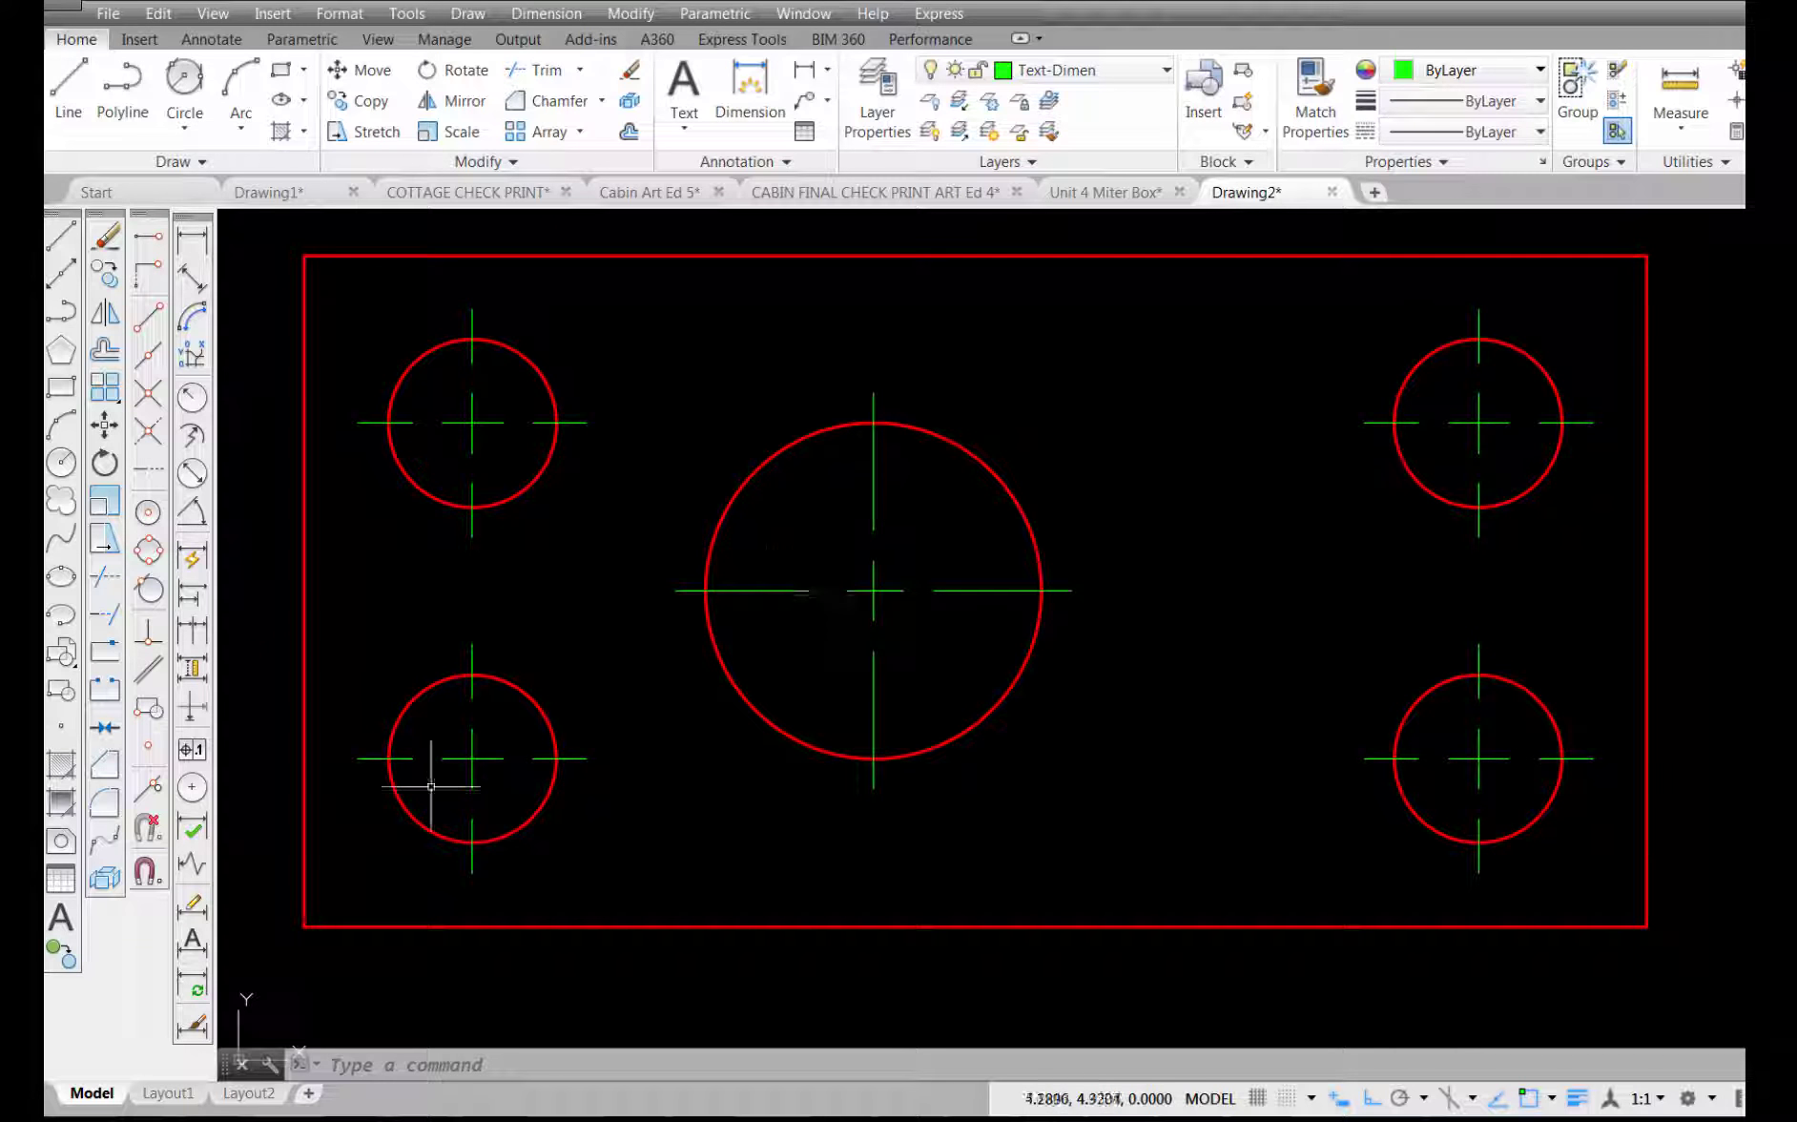
Step: Confirm the Standard style's Line center marks at 0.0900 and close Dimension Style Manager
left_click(194, 1034)
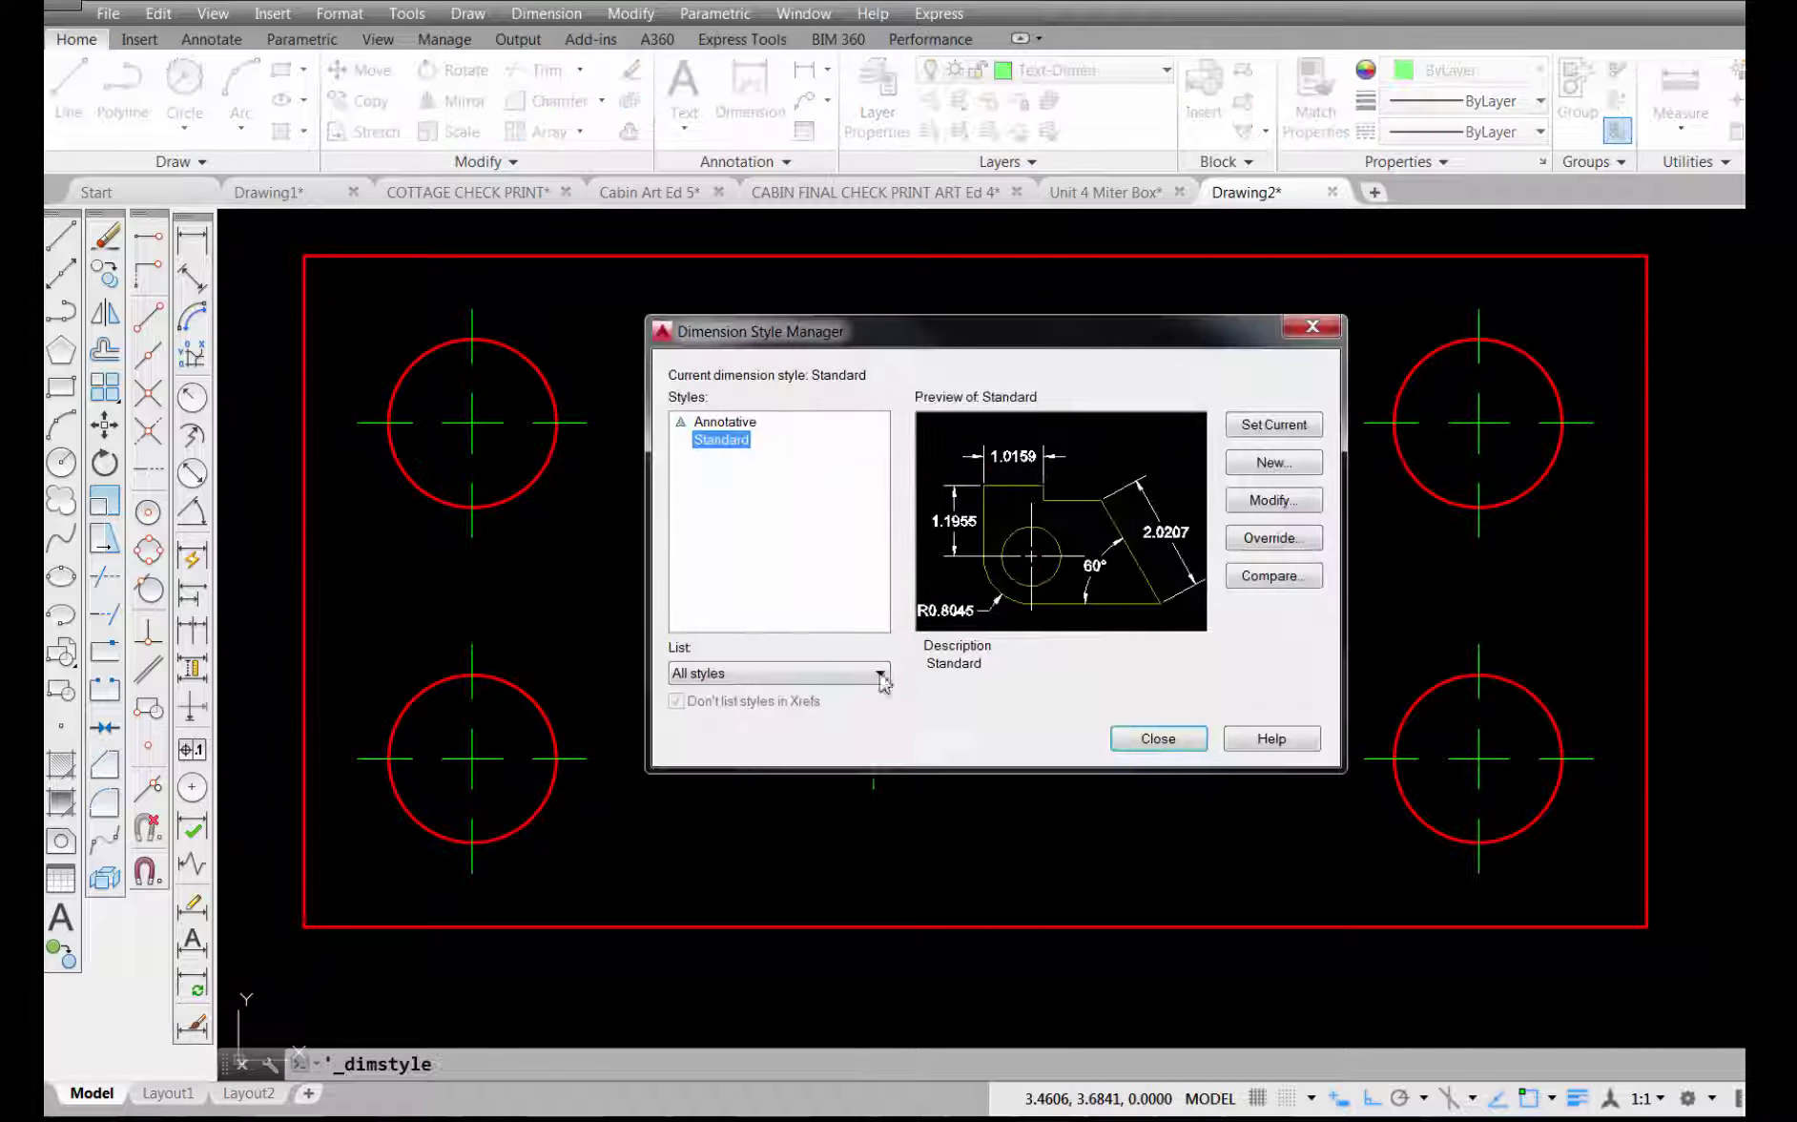
left_click(1259, 500)
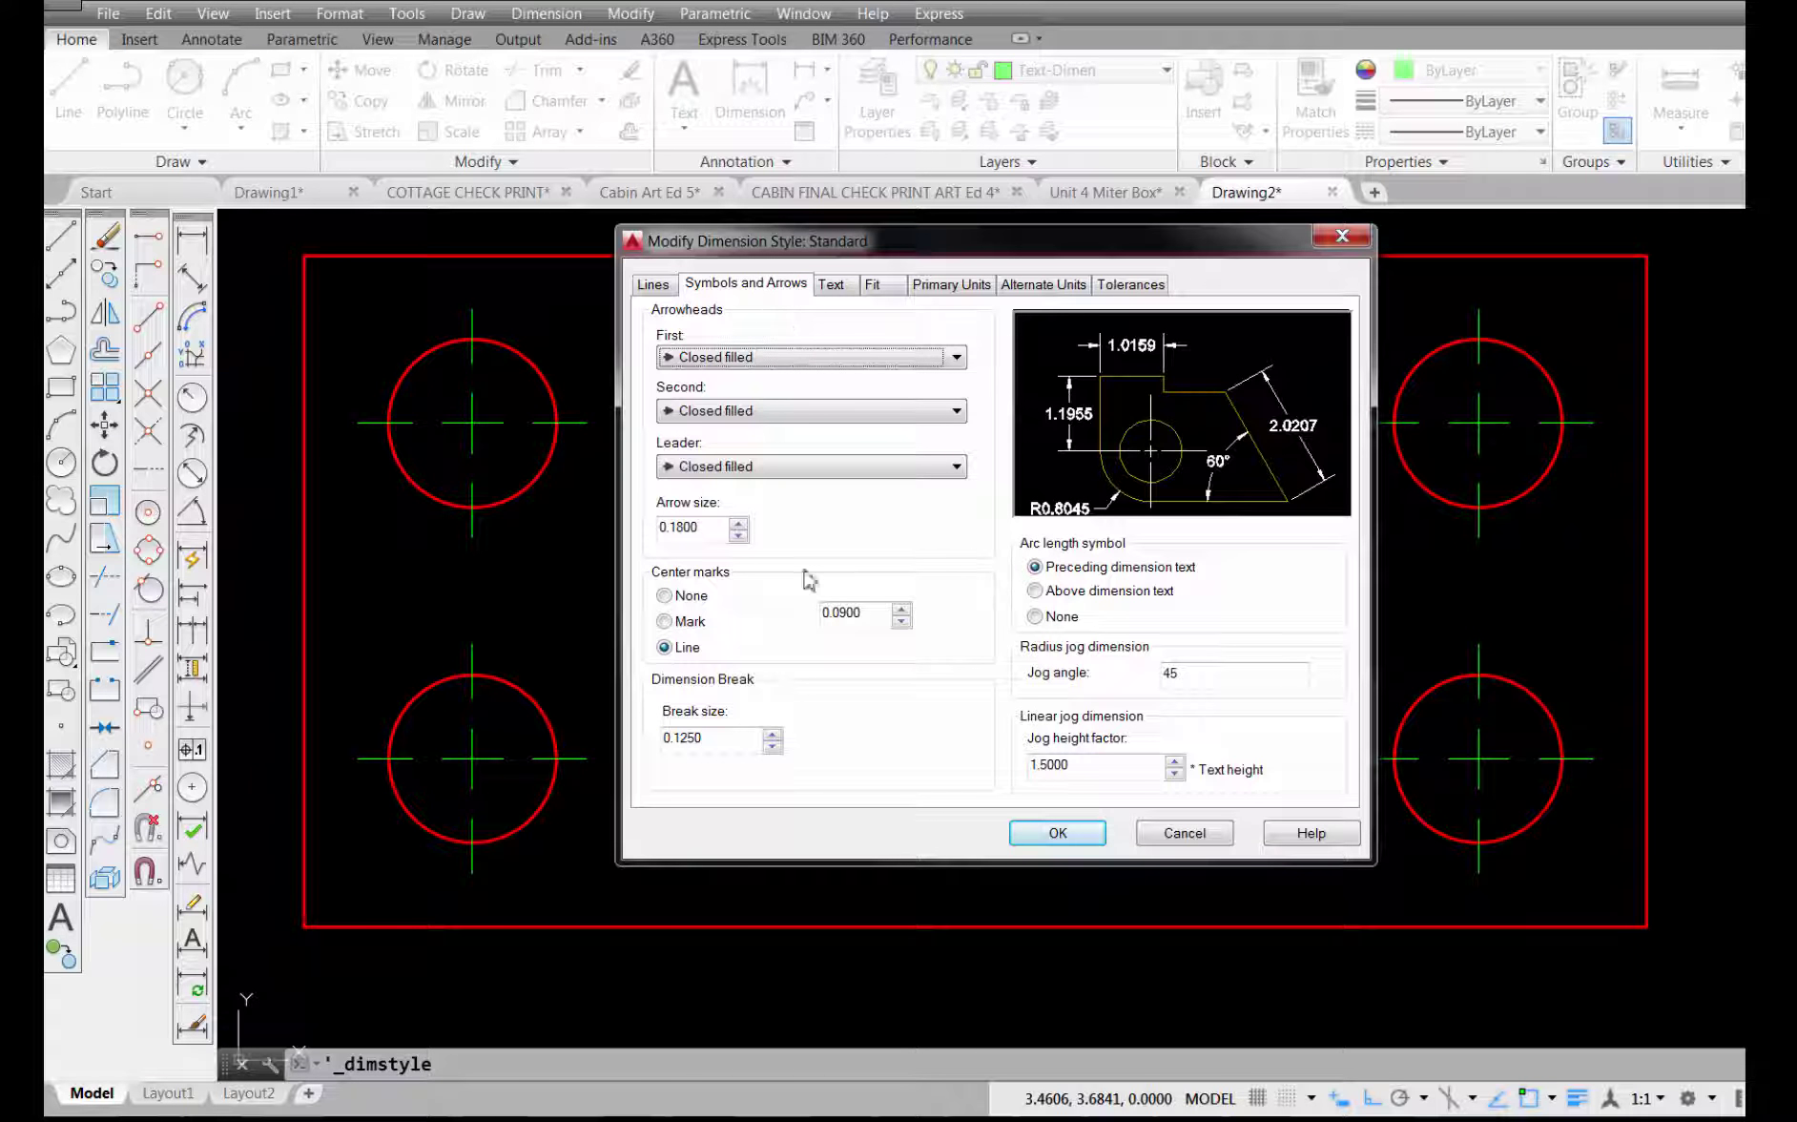
left_click(1059, 833)
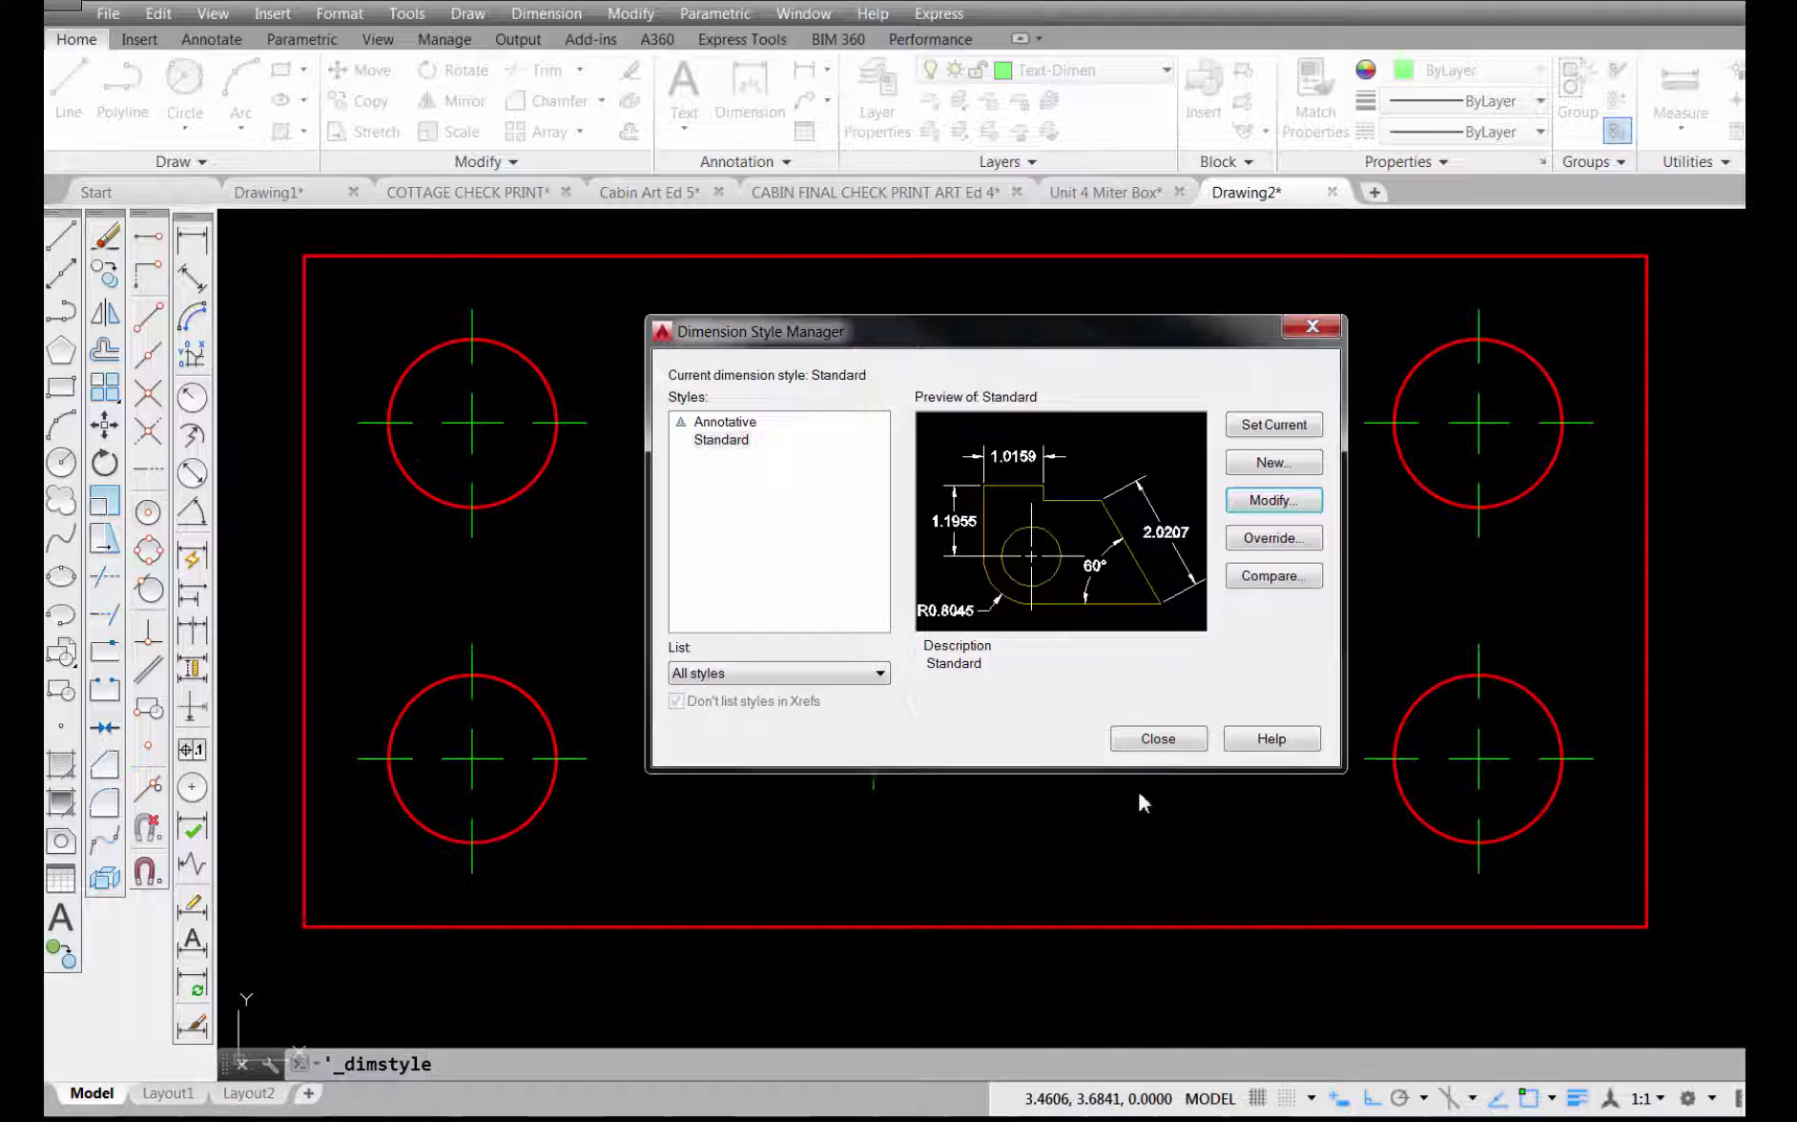
left_click(1156, 741)
left_click(788, 168)
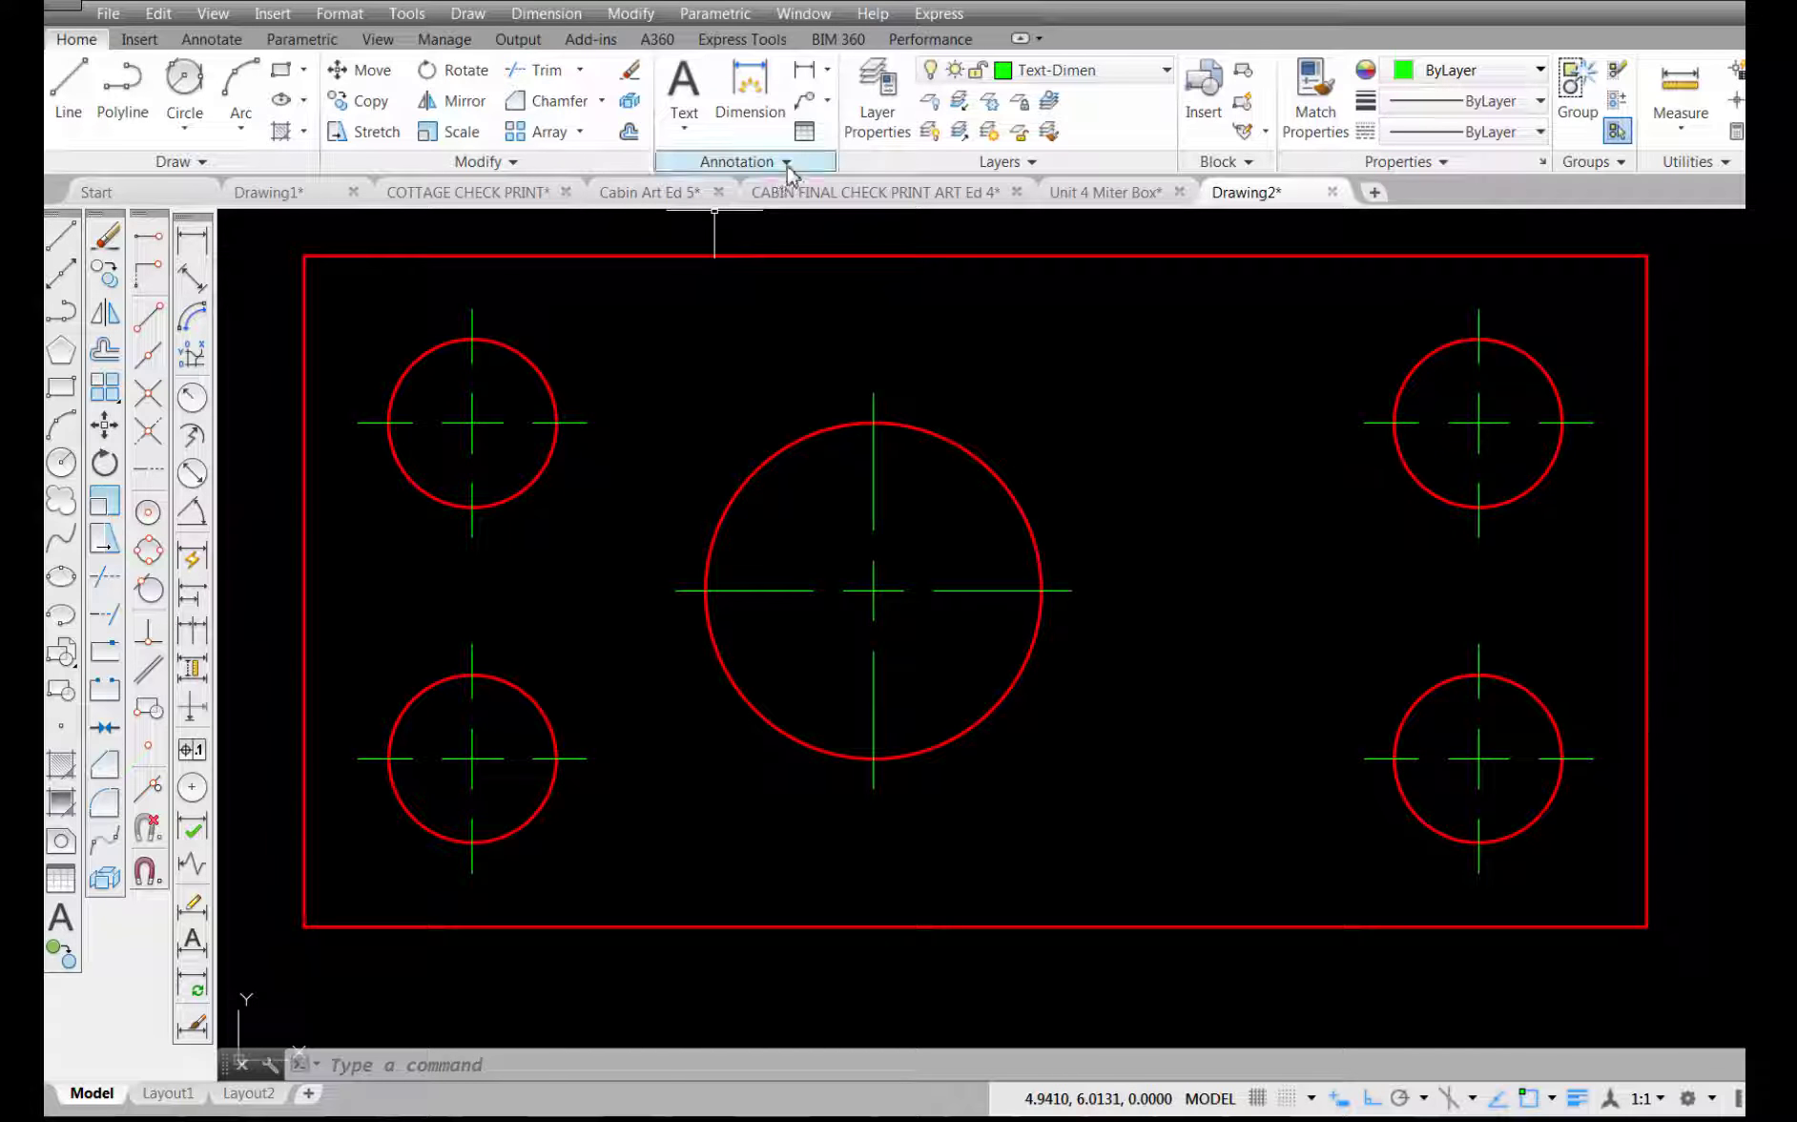
left_click(788, 166)
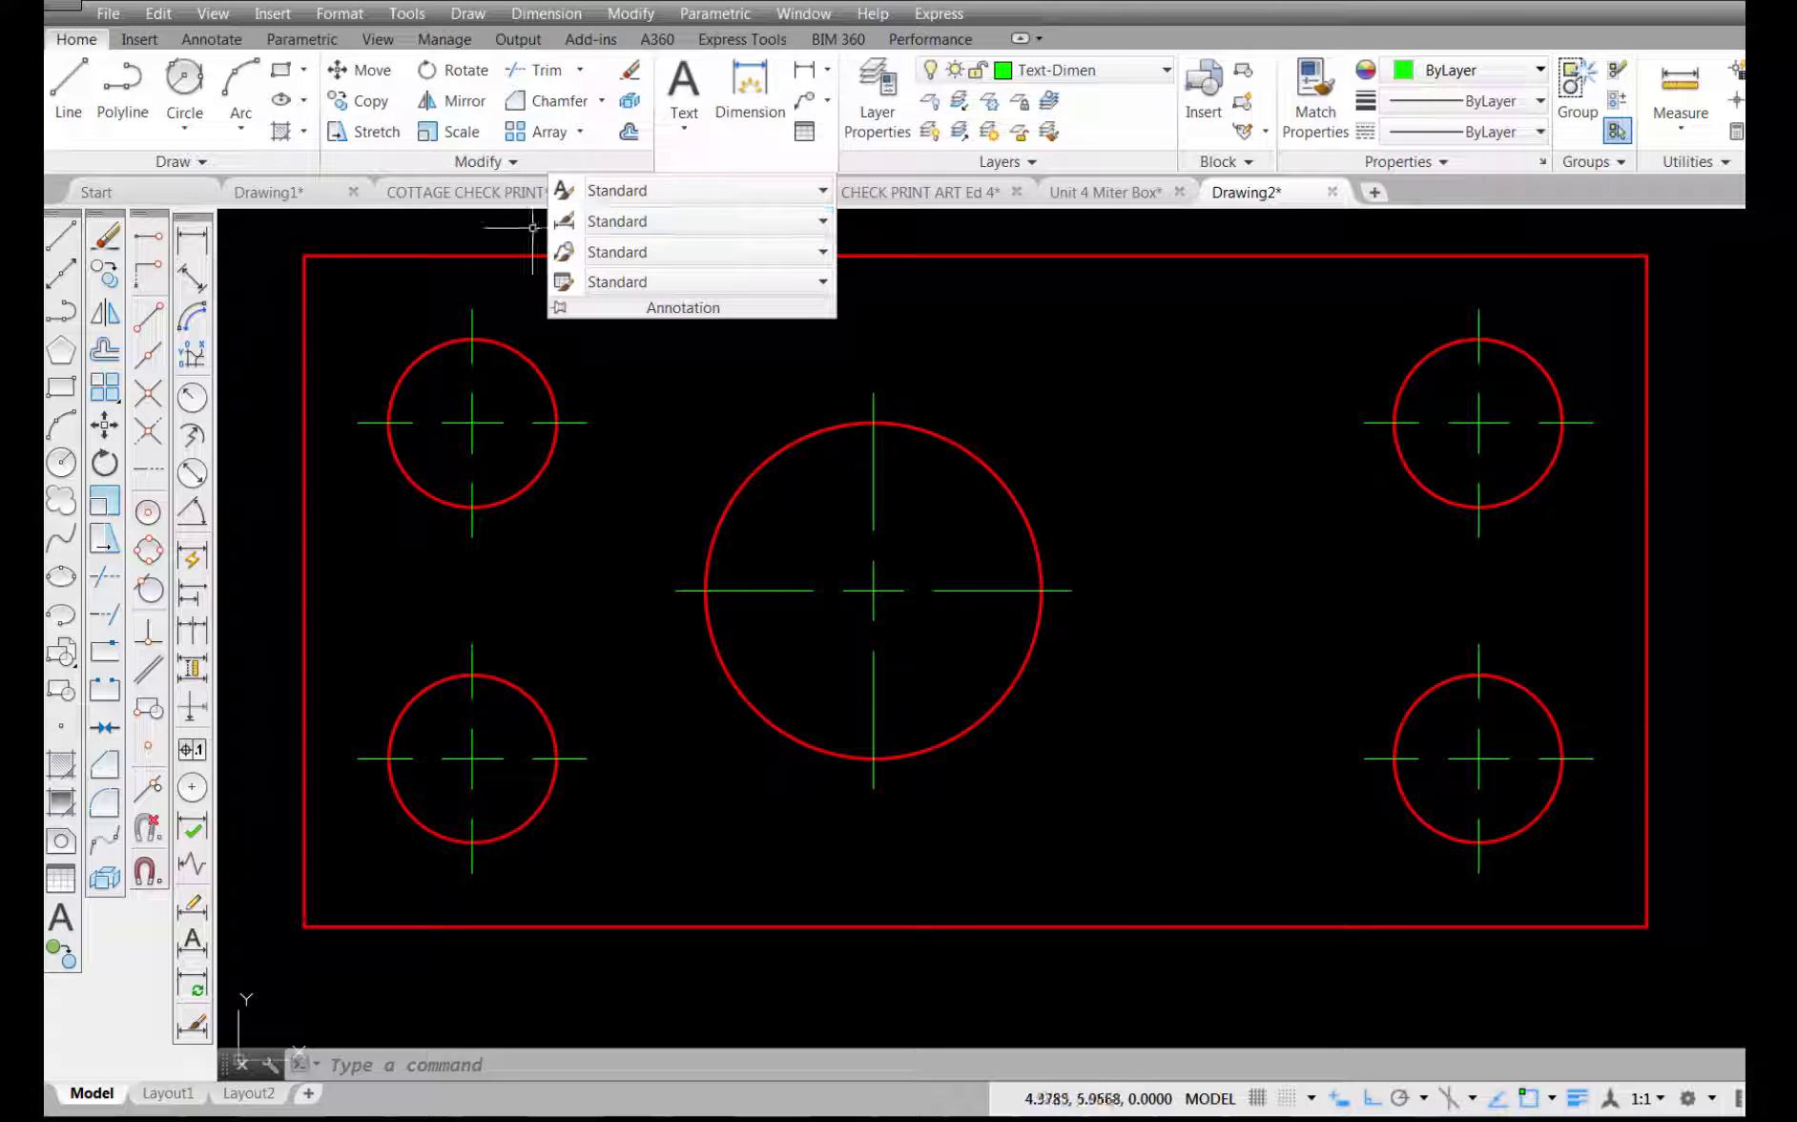
left_click(564, 222)
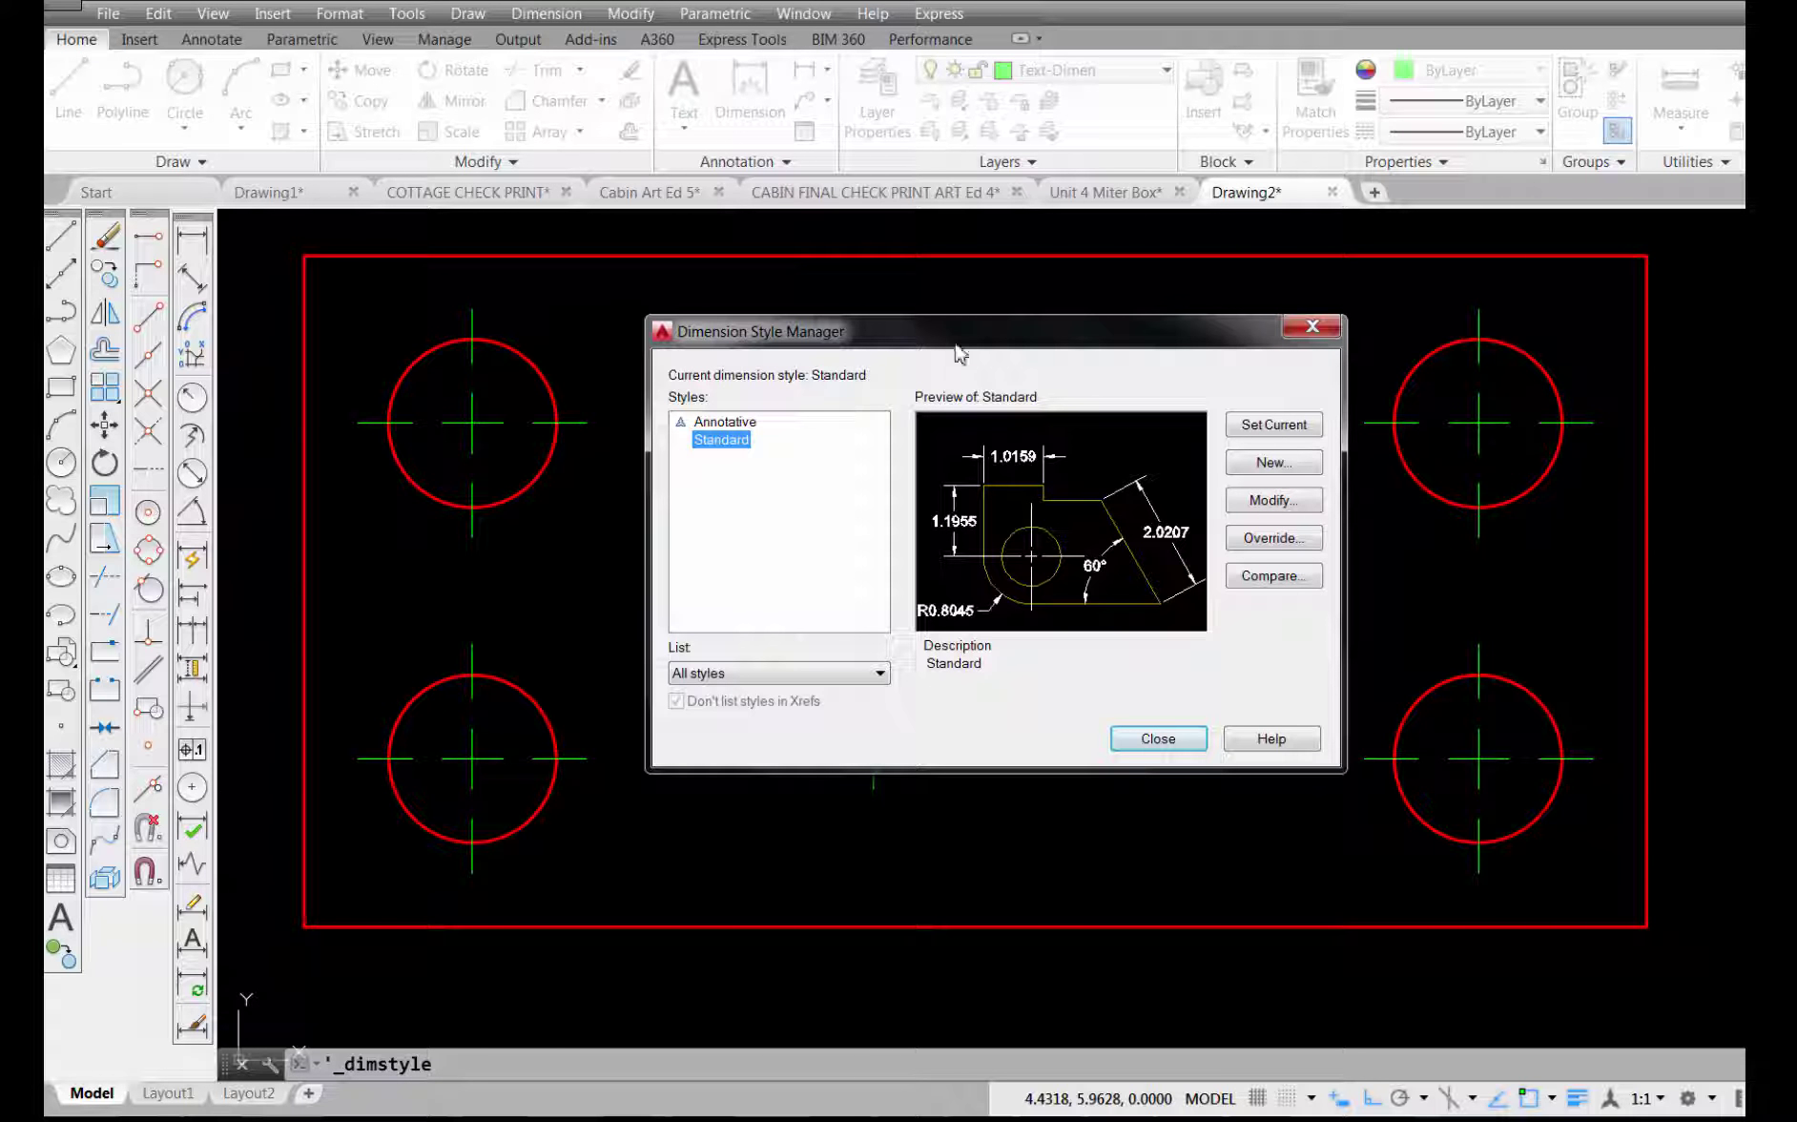
left_click(1156, 738)
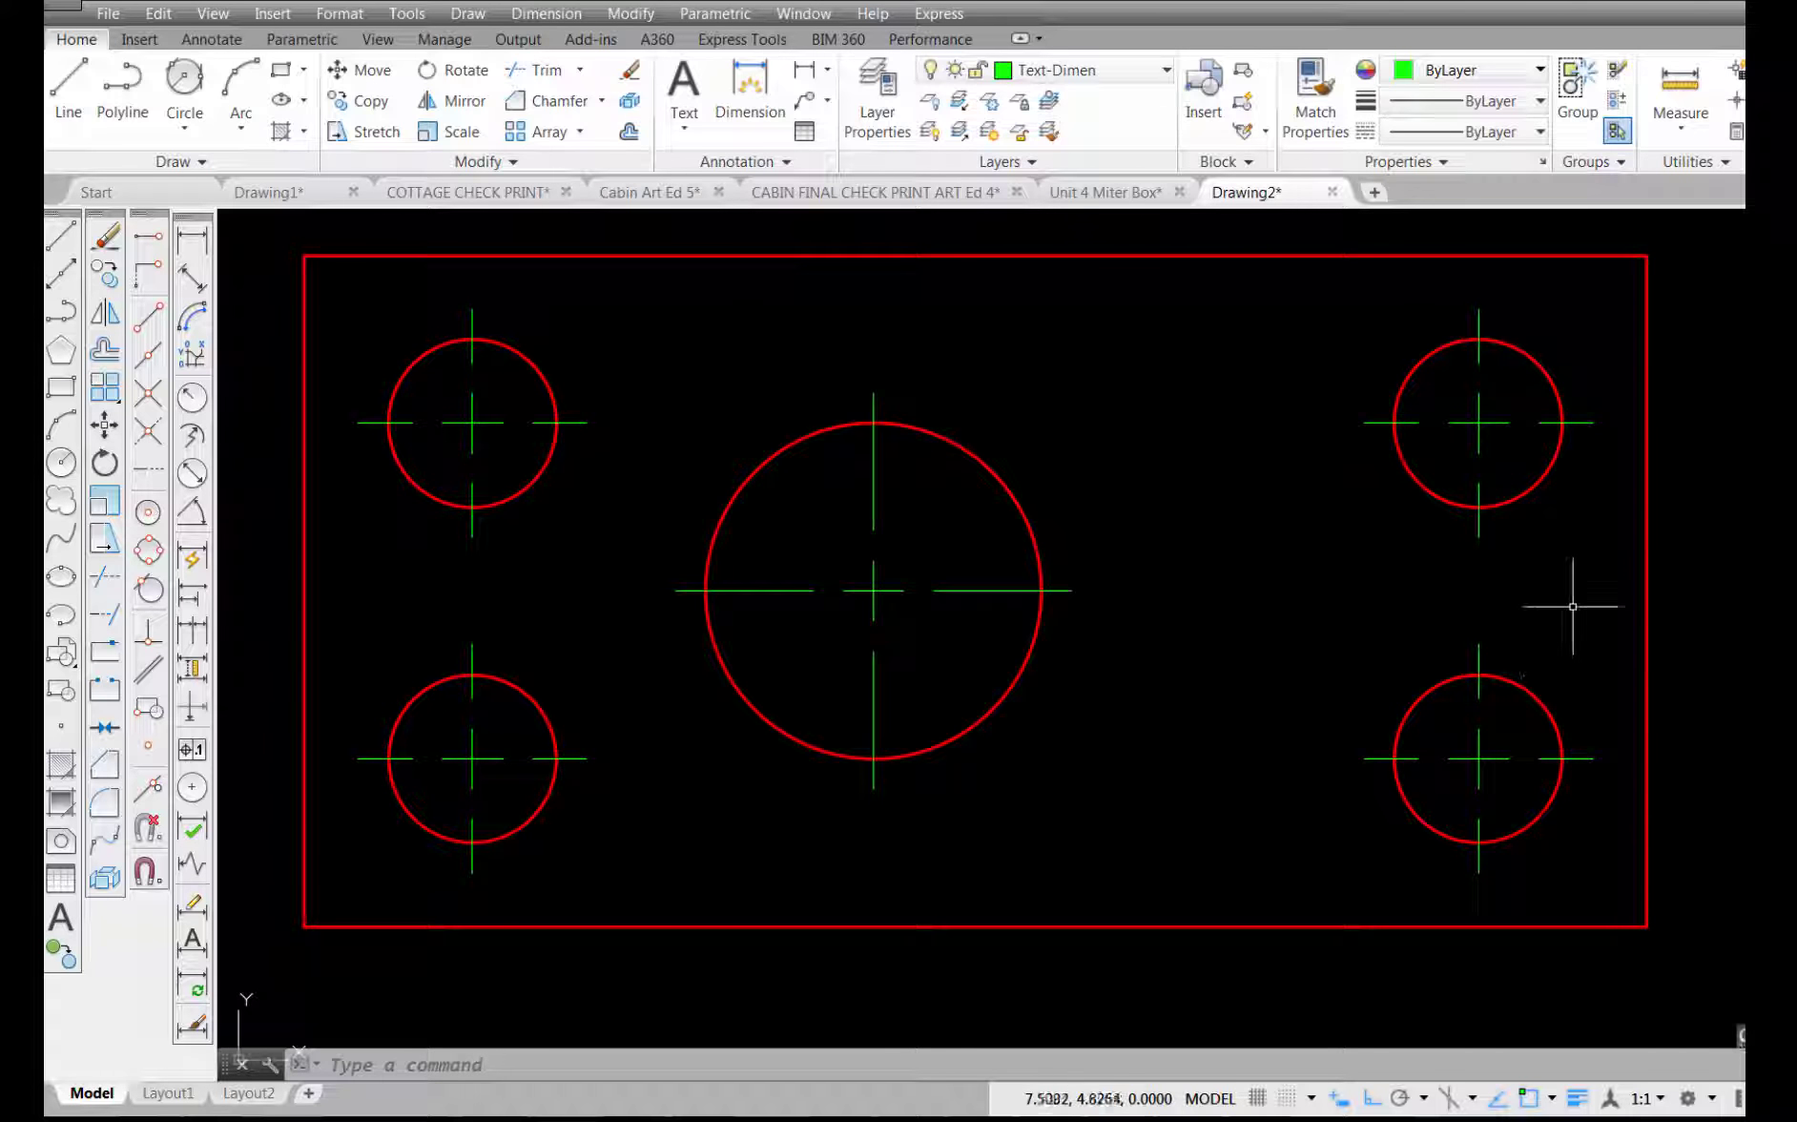
middle_click_drag(1275, 589, 1287, 610)
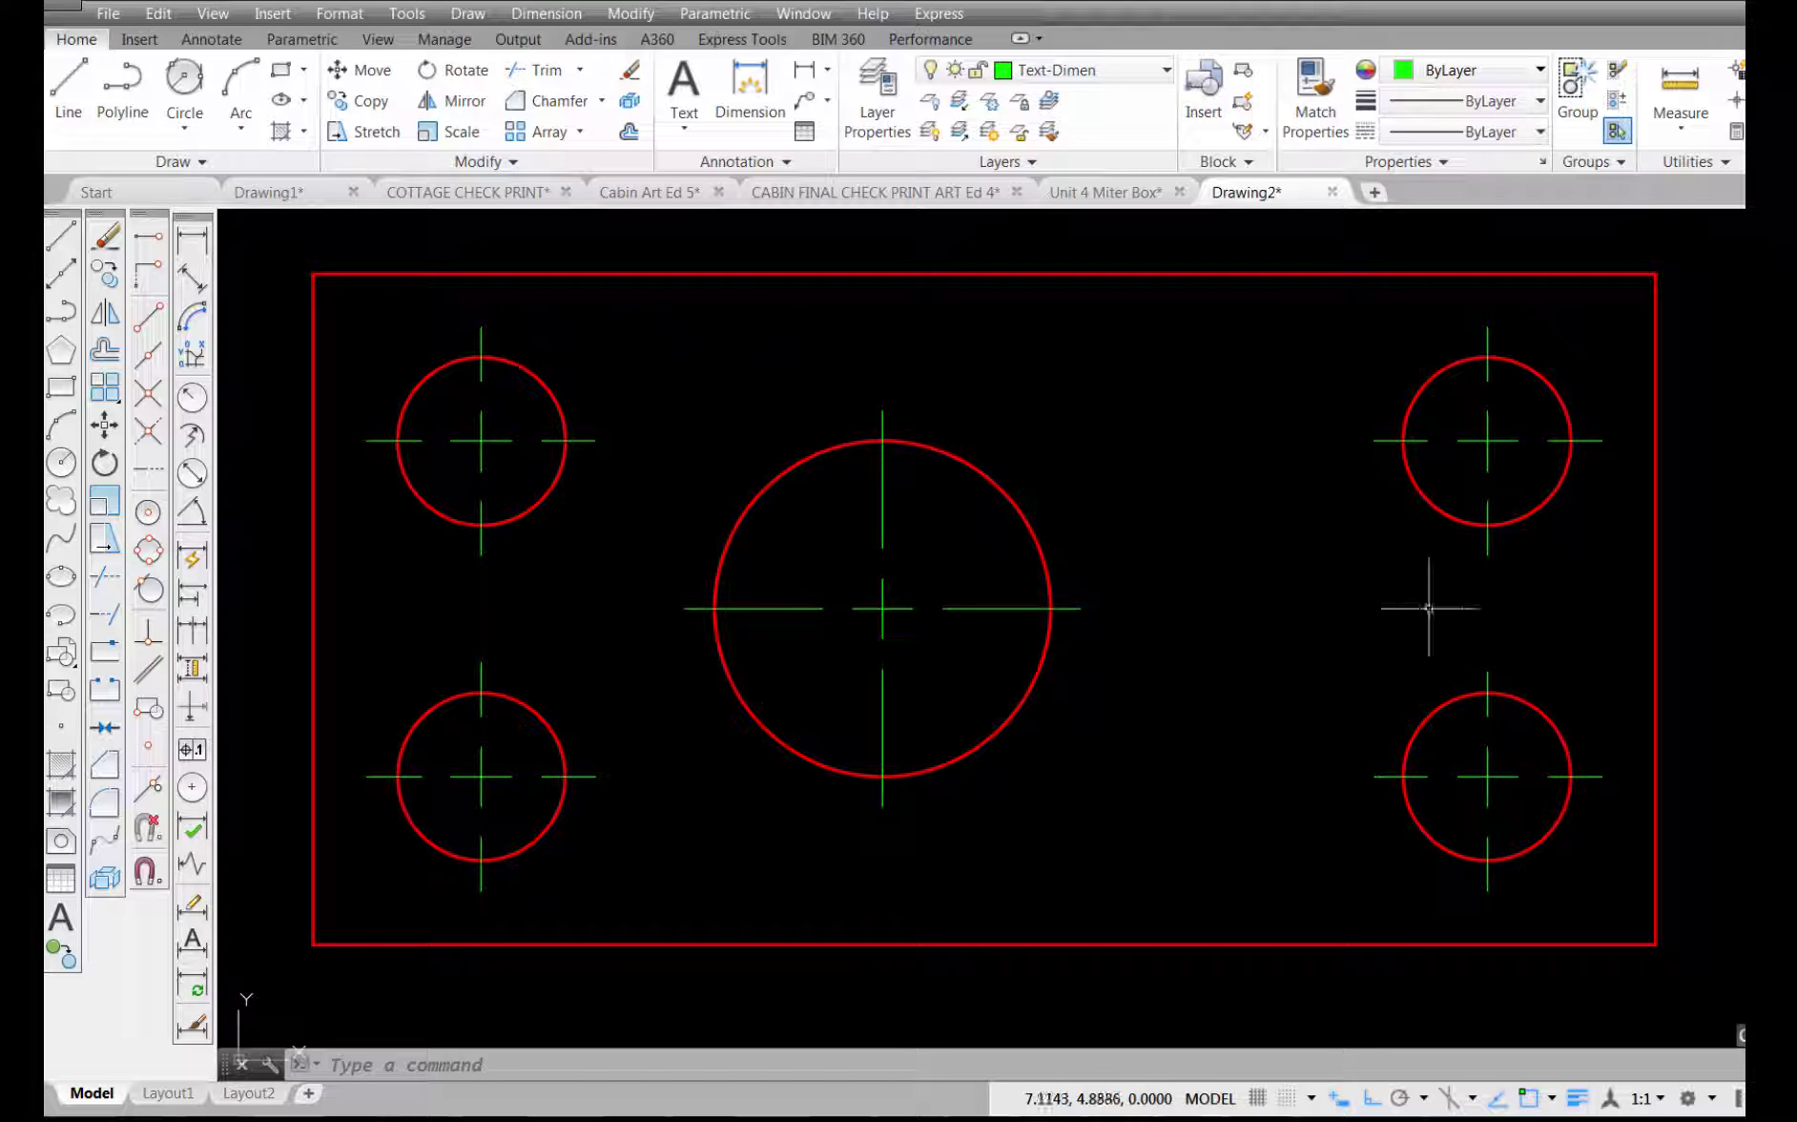